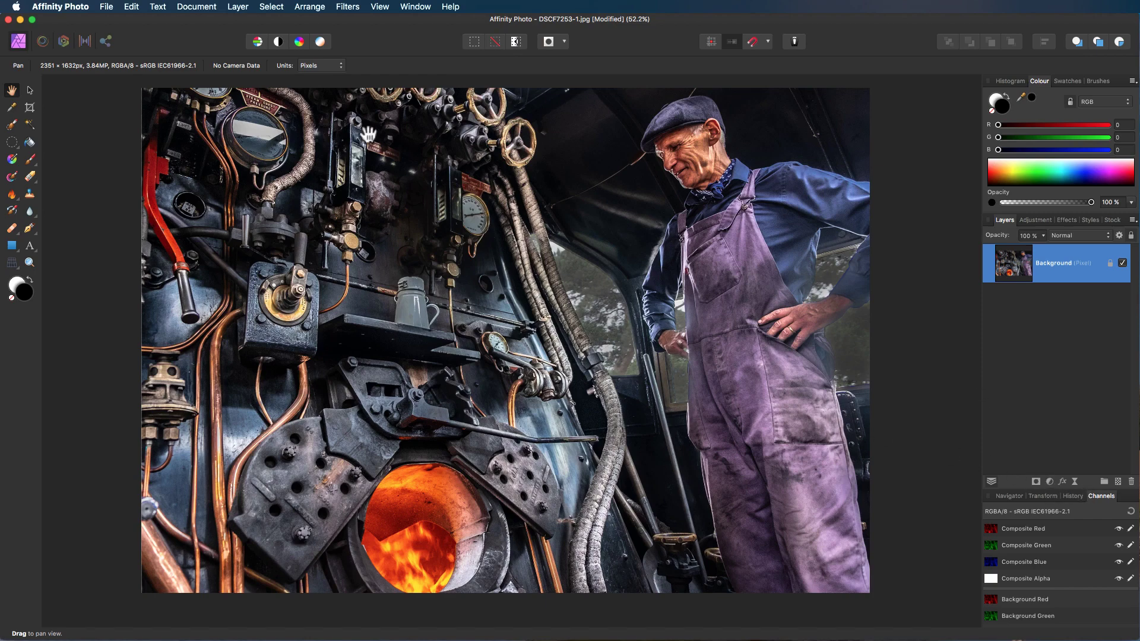
# Step: Add a Gradient Map adjustment layer above the Background from the Layer menu
pyautogui.click(238, 7)
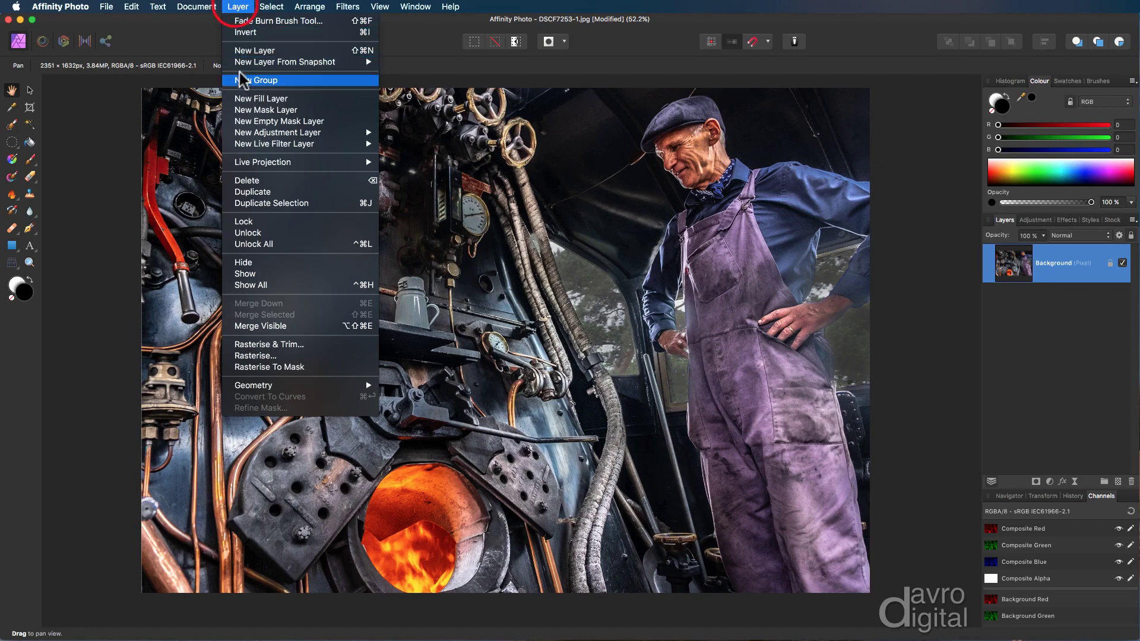
pyautogui.moveTo(257, 133)
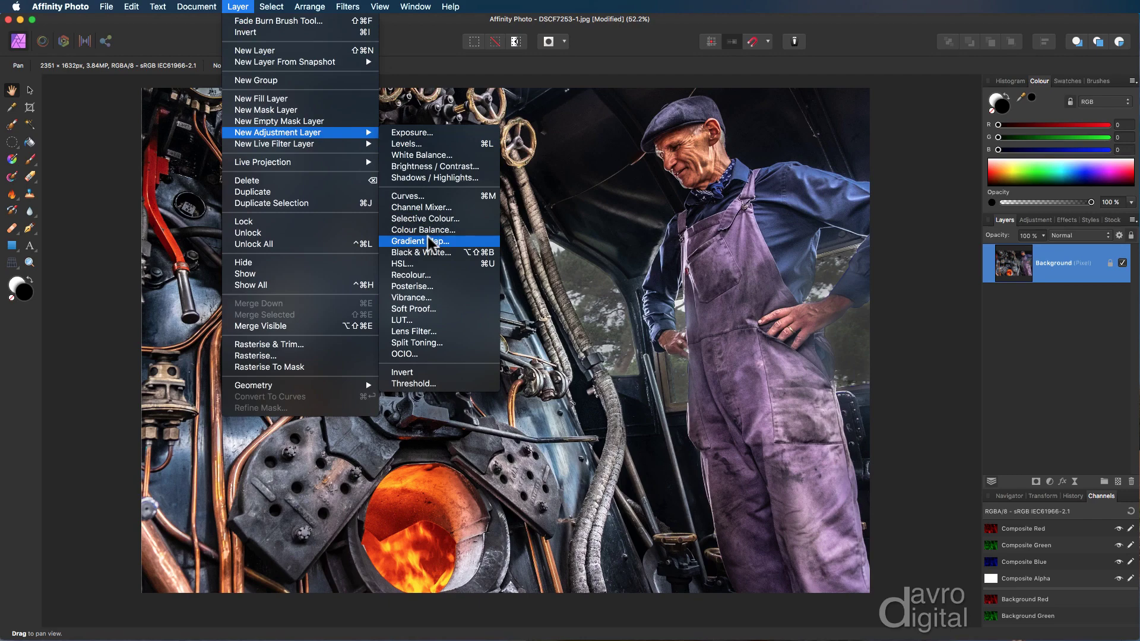
pyautogui.click(423, 242)
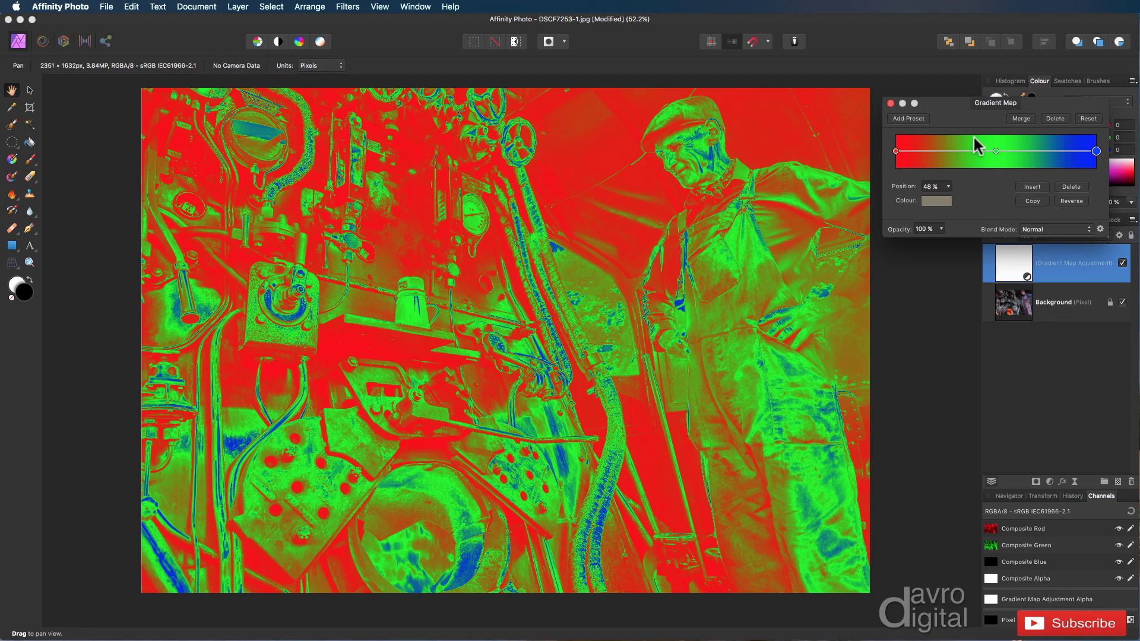
pyautogui.moveTo(984, 108); pyautogui.dragTo(586, 237)
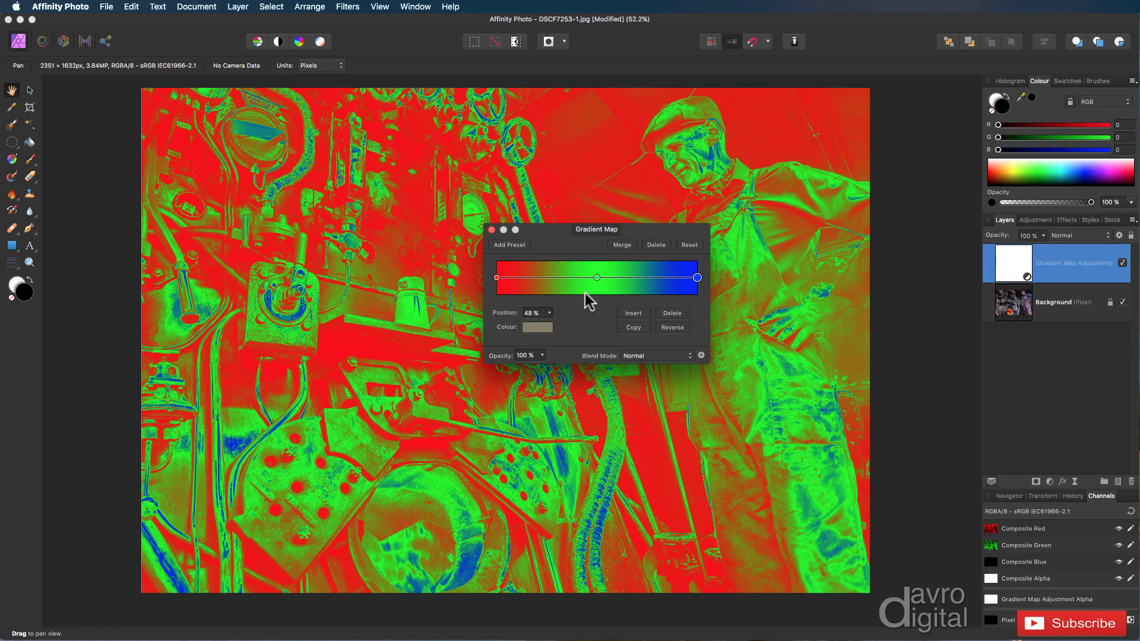
pyautogui.moveTo(551, 229); pyautogui.dragTo(523, 256)
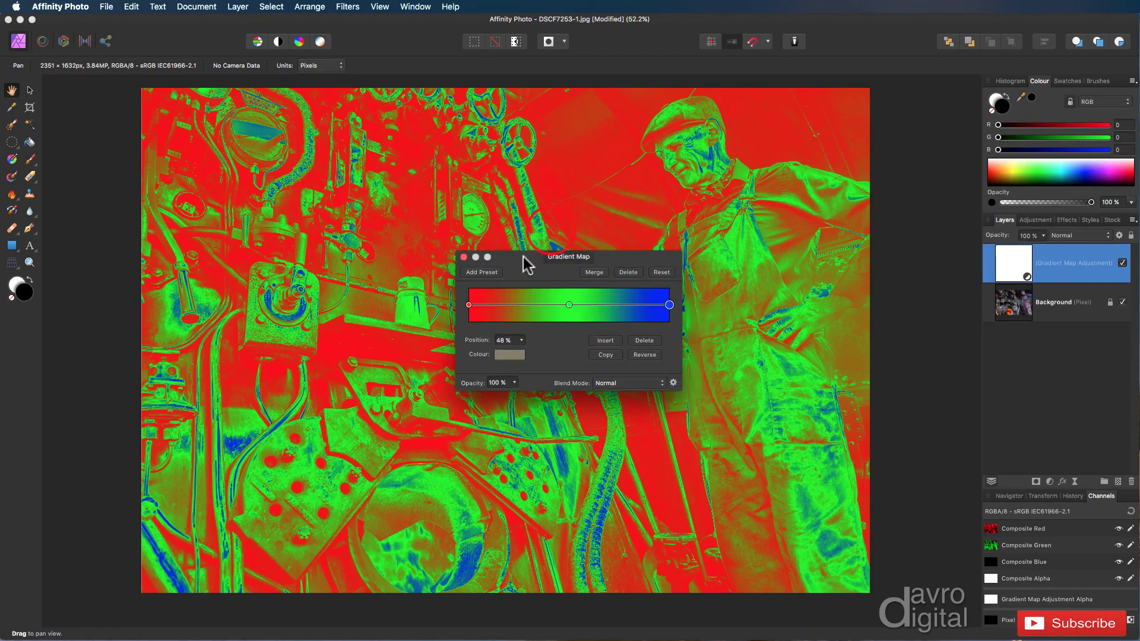
pyautogui.click(1122, 263)
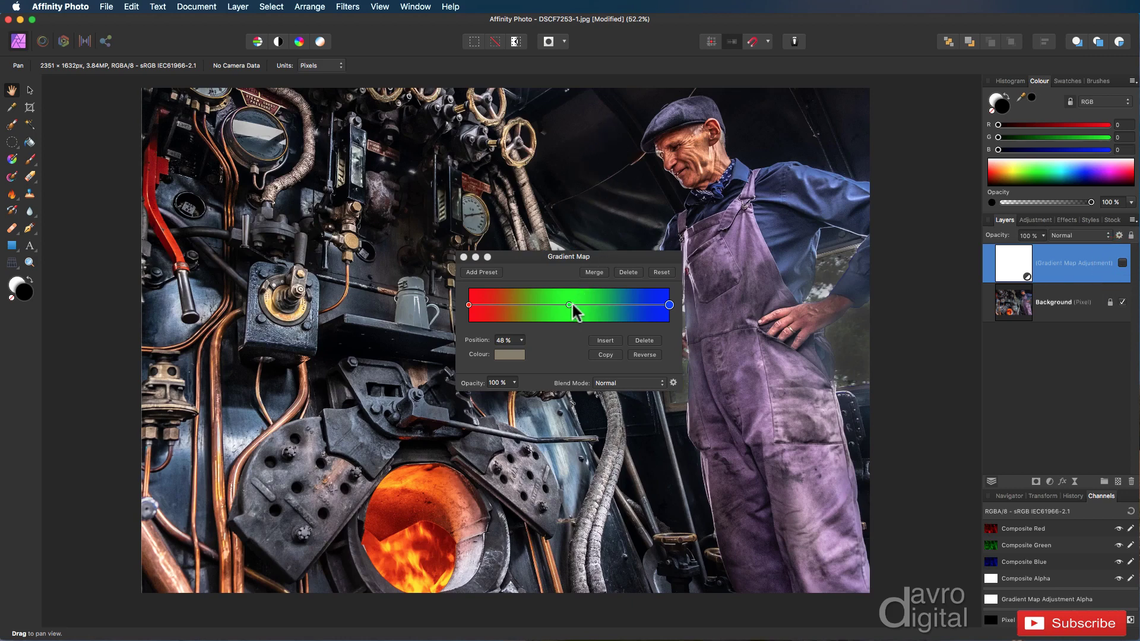
pyautogui.click(1123, 263)
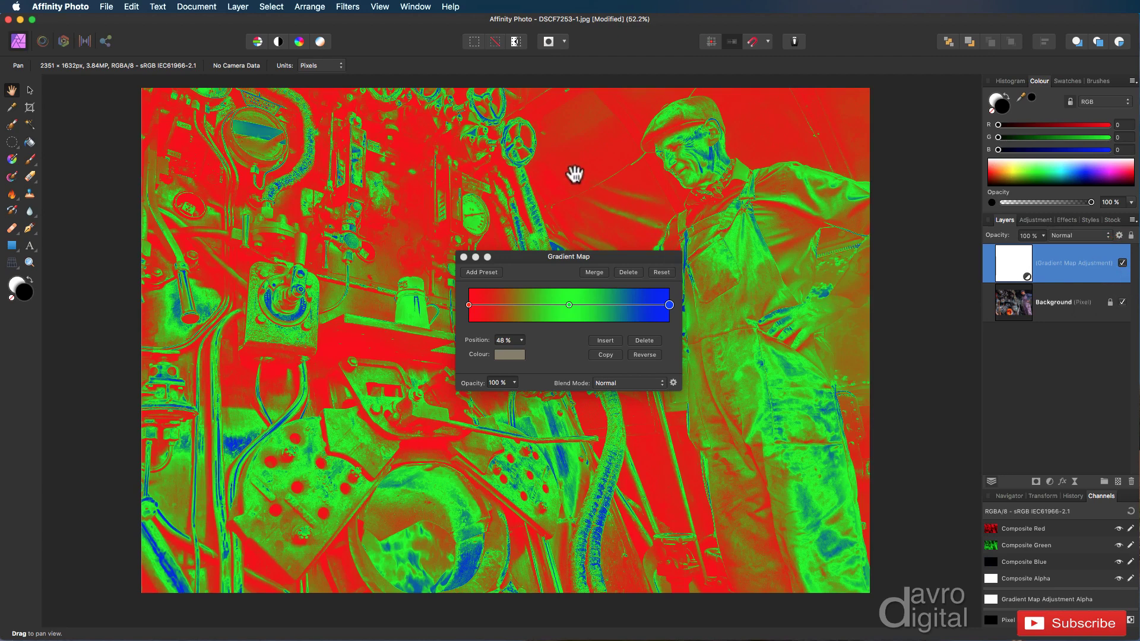
# Step: Delete the middle green gradient stop and set the left stop to pure black
pyautogui.click(569, 305)
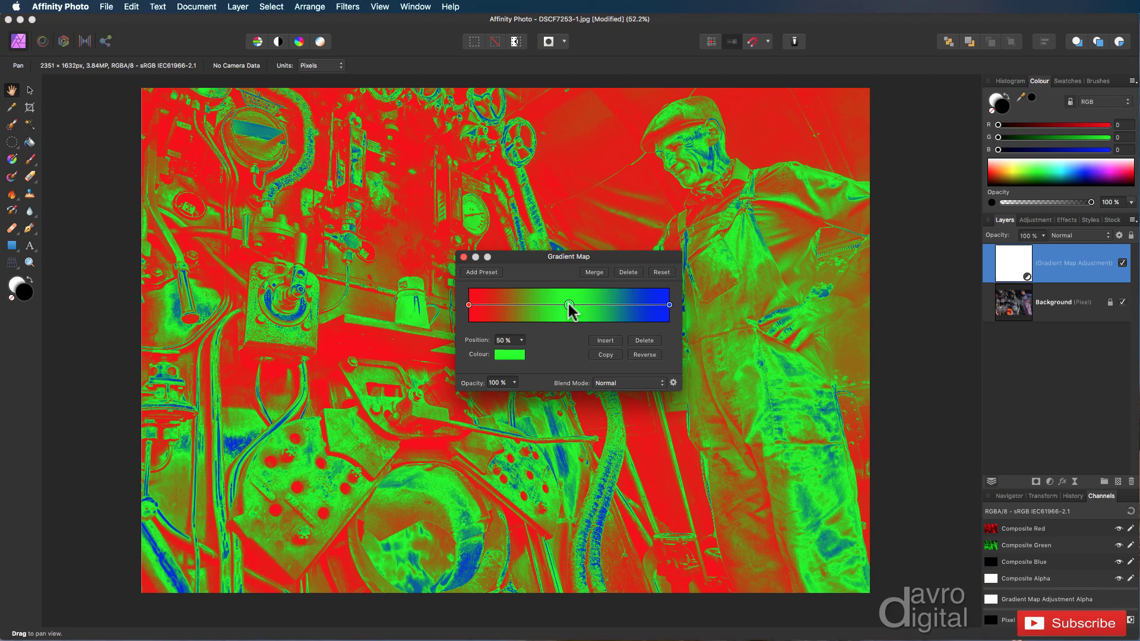
pyautogui.press('Delete')
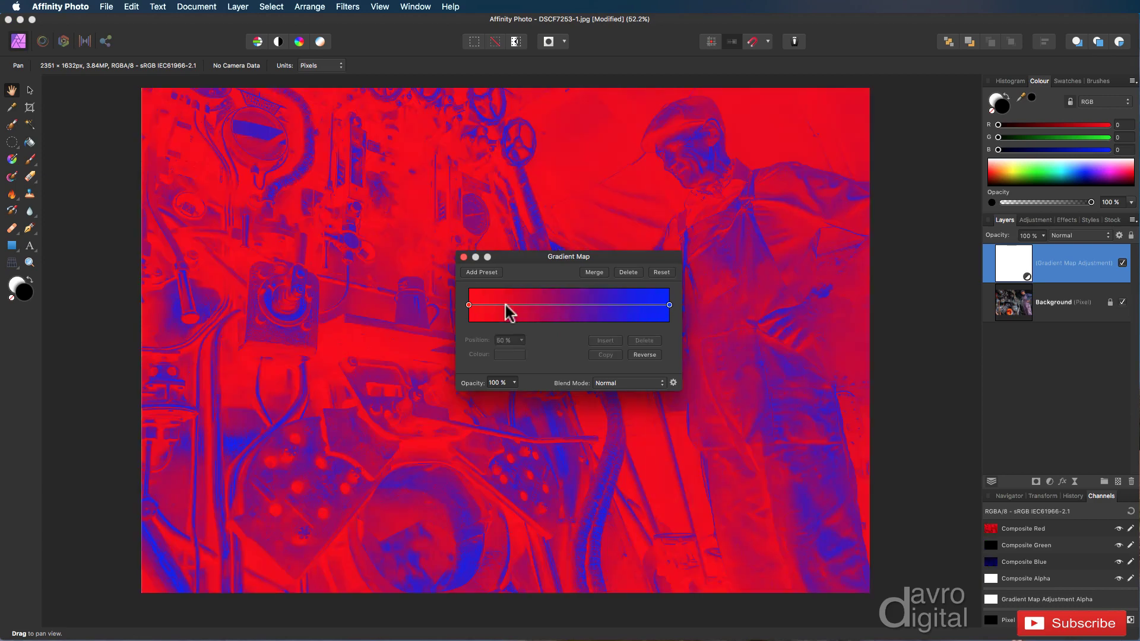
pyautogui.click(469, 306)
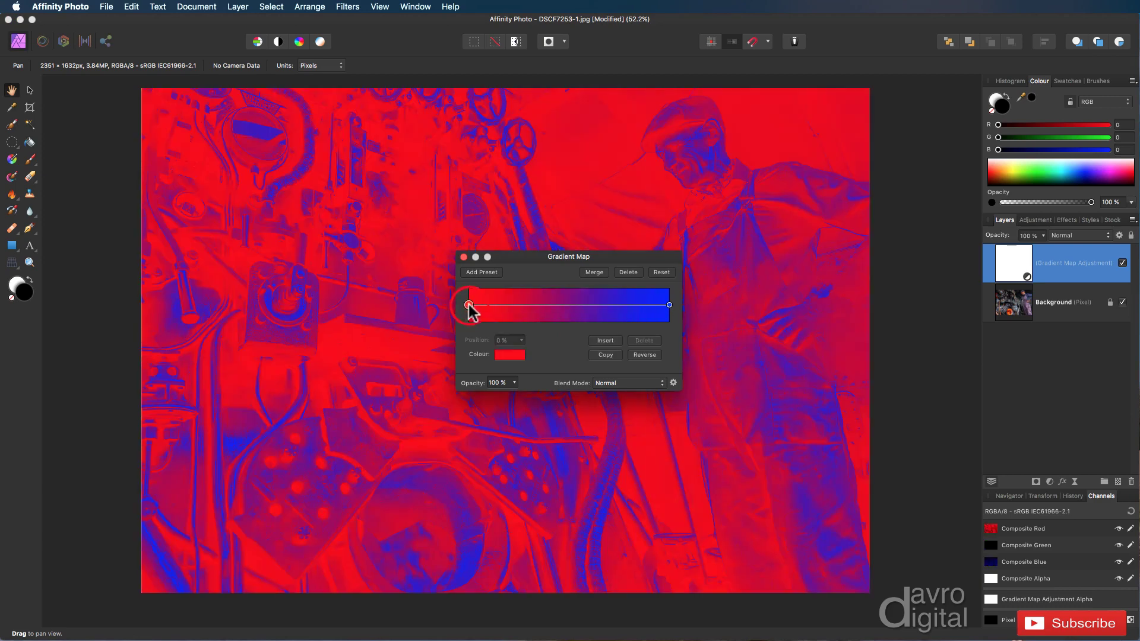
pyautogui.click(503, 355)
pyautogui.click(541, 420)
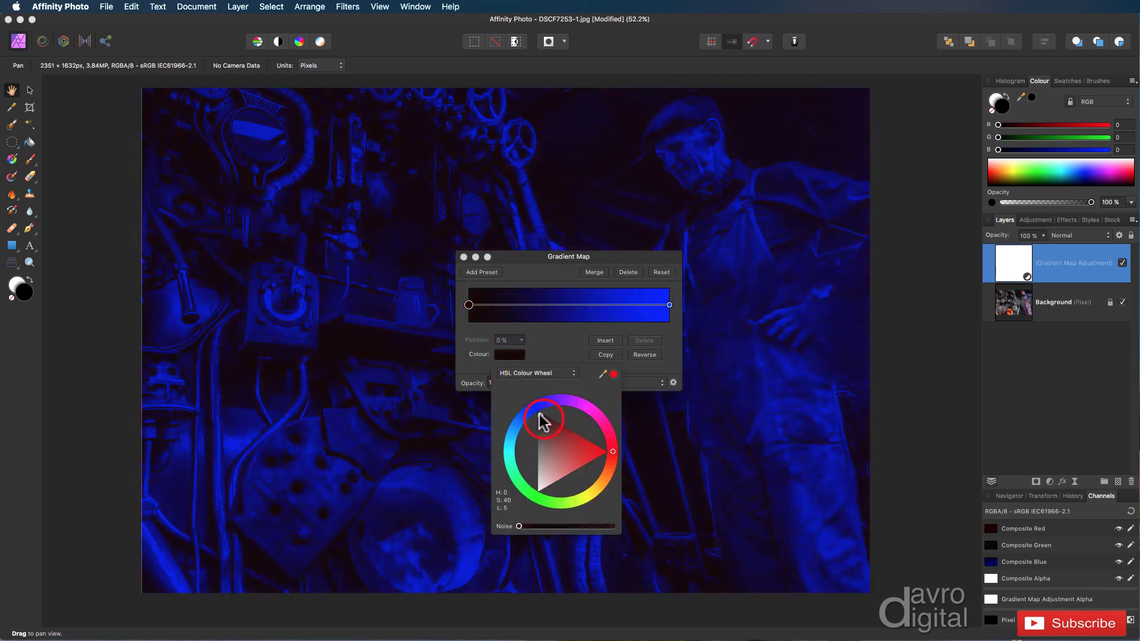
pyautogui.moveTo(541, 420); pyautogui.dragTo(535, 415)
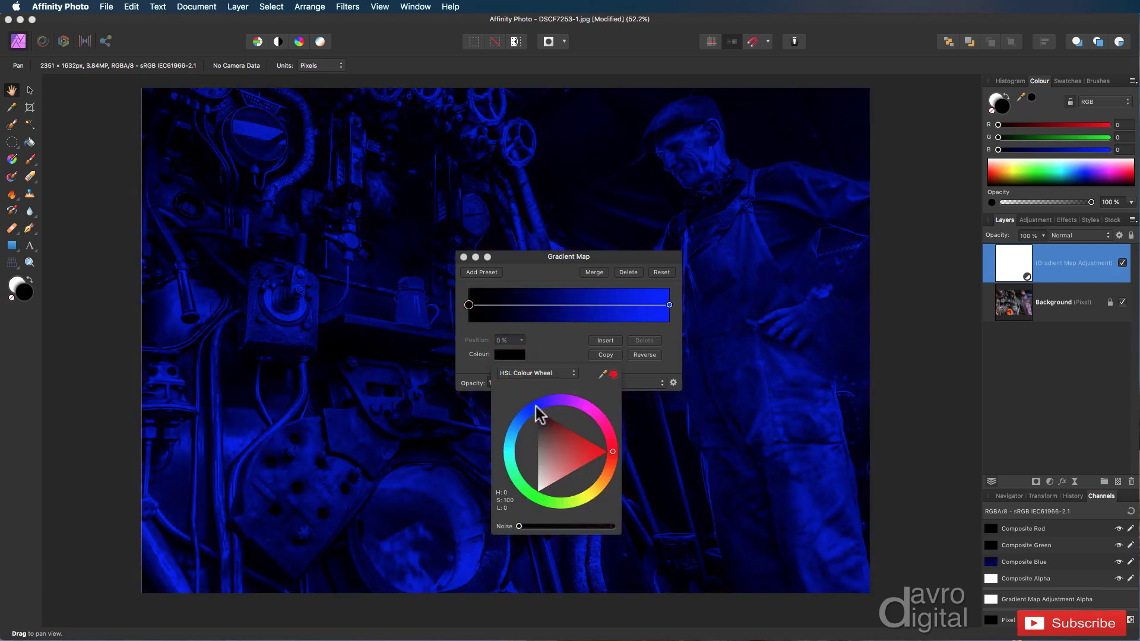
# Step: Set the right gradient stop to pure white
pyautogui.click(670, 305)
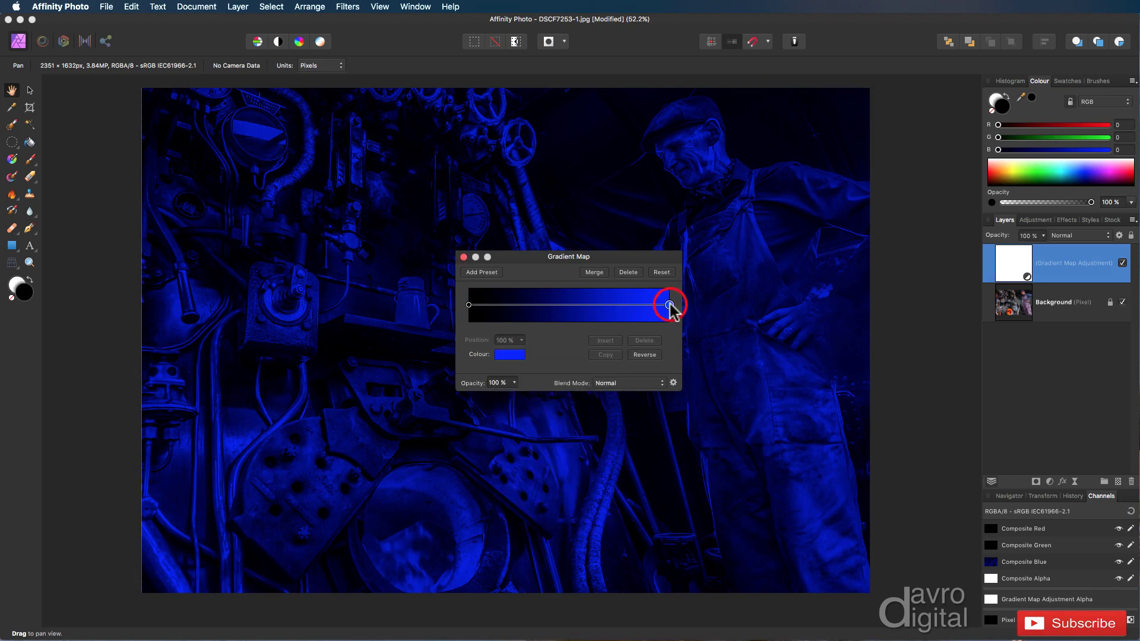
pyautogui.click(510, 351)
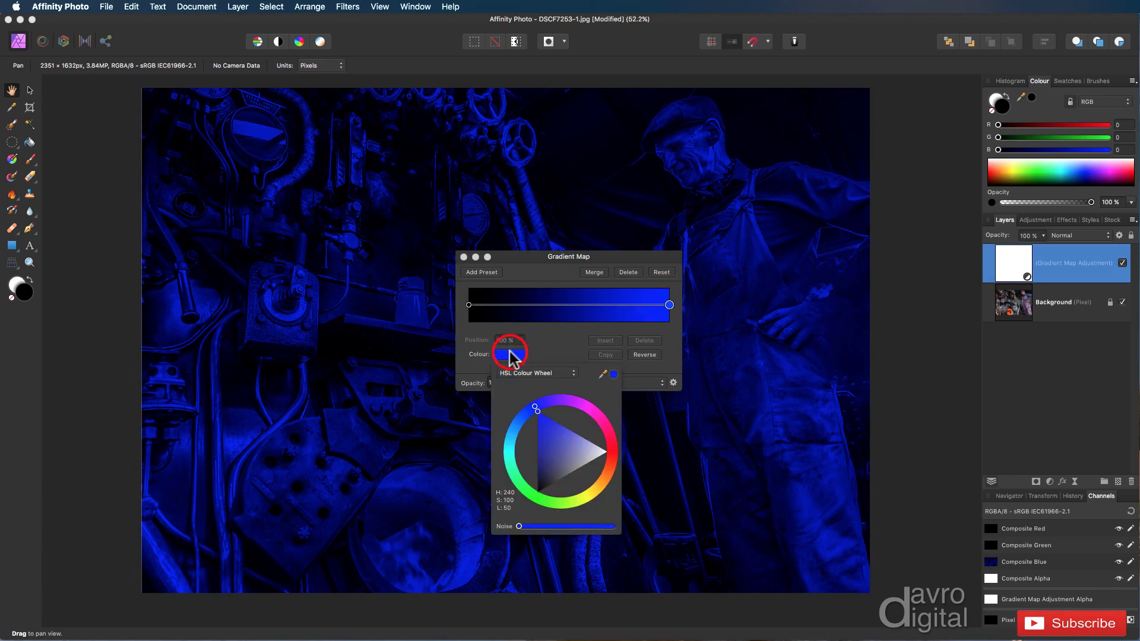
pyautogui.moveTo(596, 454)
pyautogui.mouseDown()
pyautogui.moveTo(585, 454)
pyautogui.moveTo(608, 457)
pyautogui.mouseUp()
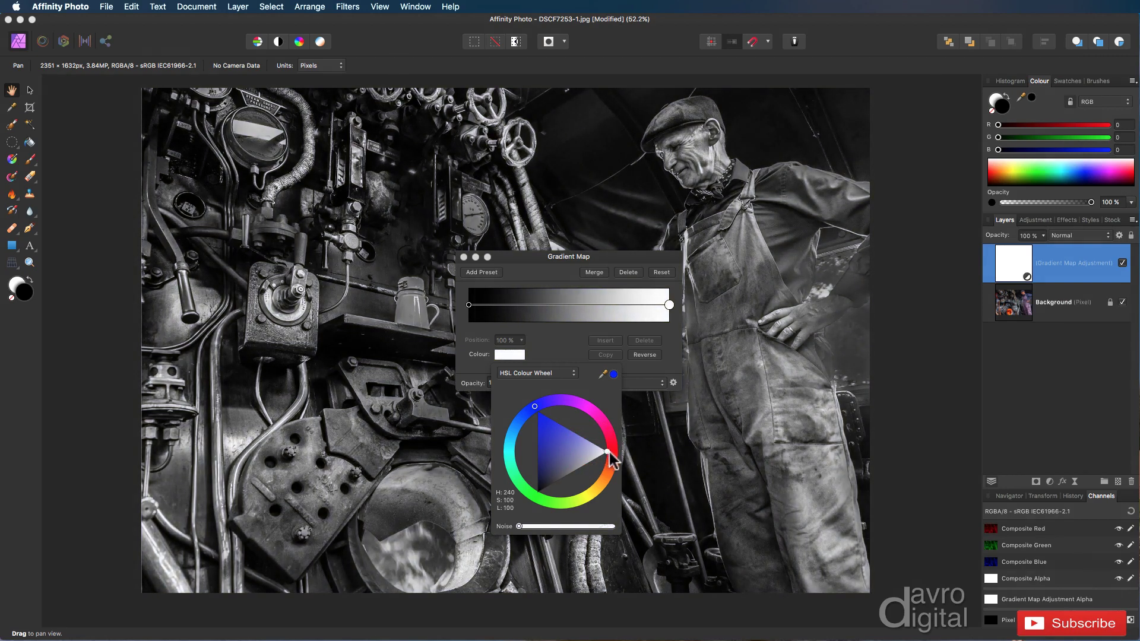
pyautogui.click(561, 339)
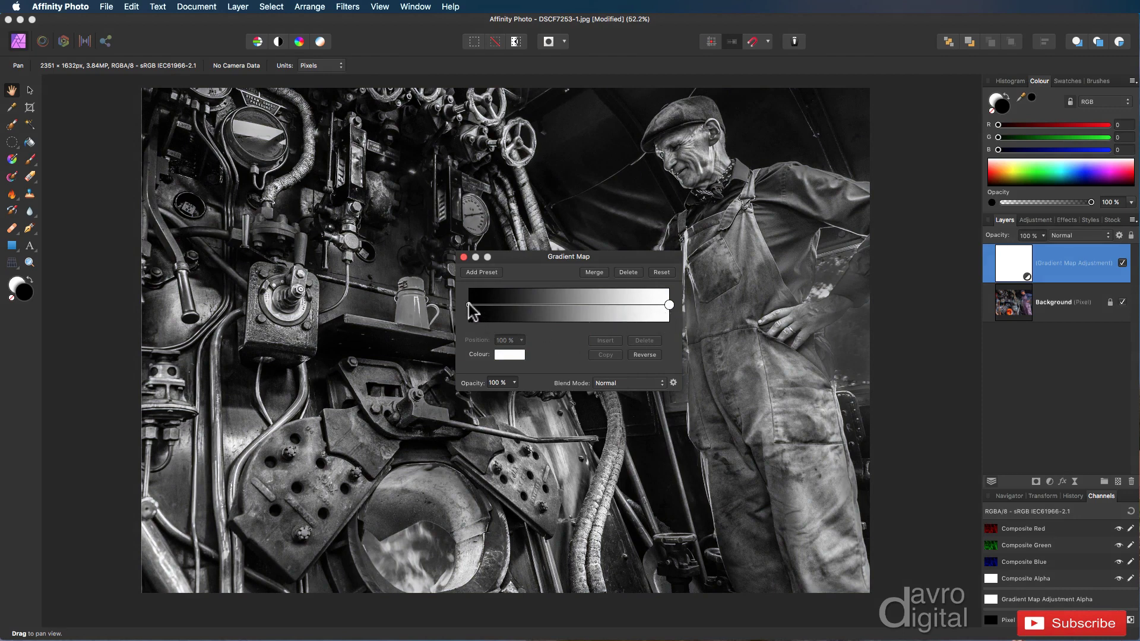
# Step: Insert a grey middle stop, test it left and right, and settle it near 50%
pyautogui.click(669, 305)
pyautogui.click(469, 306)
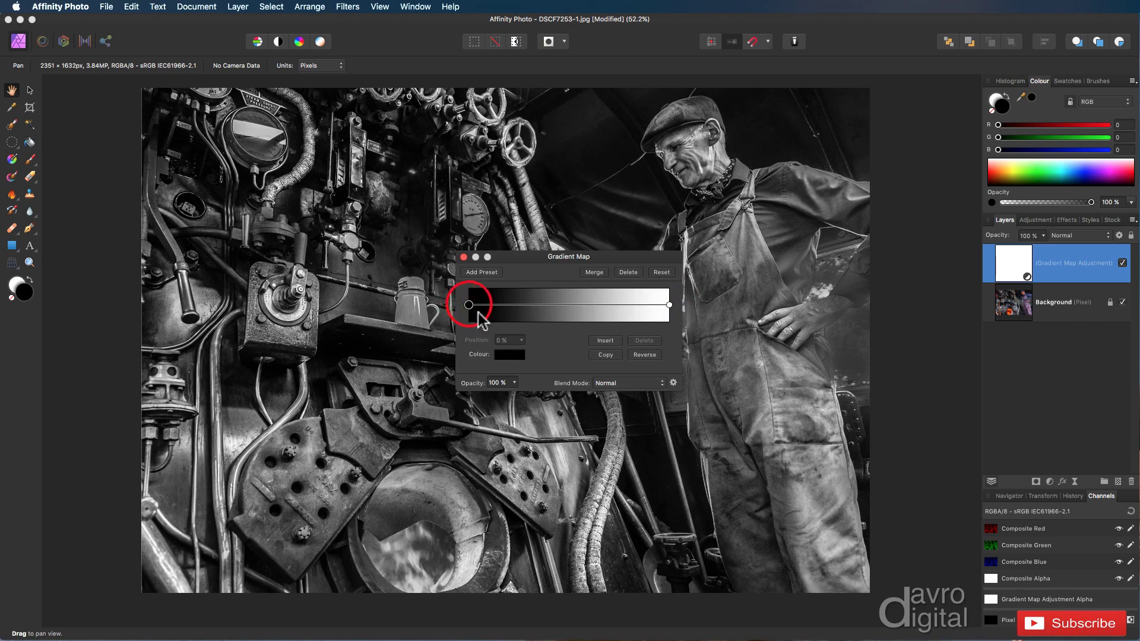
pyautogui.click(603, 342)
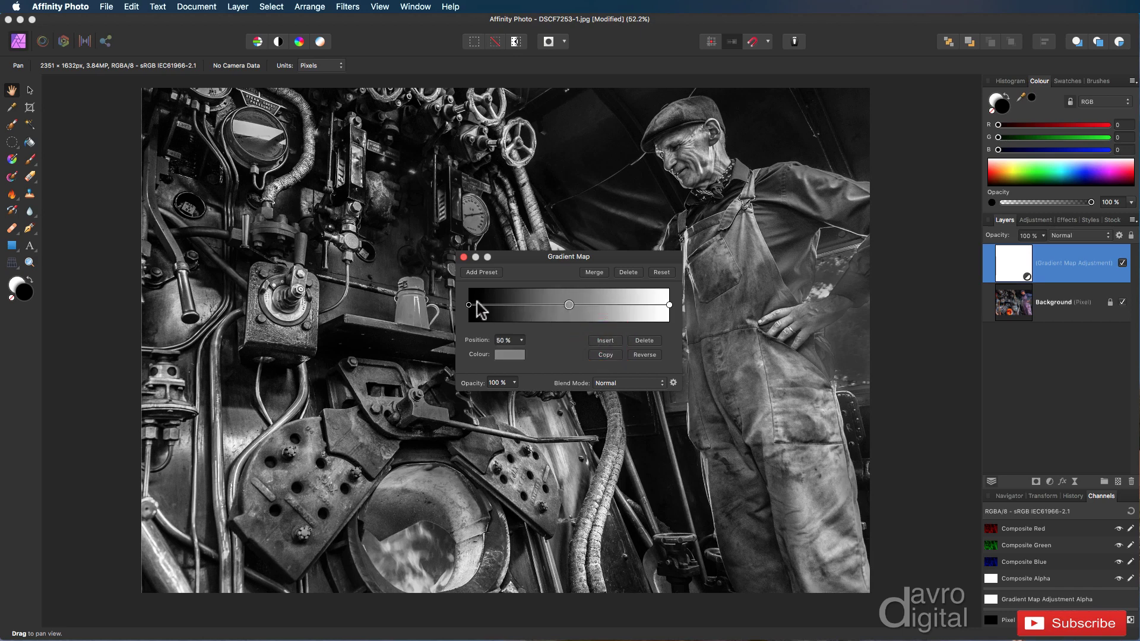
pyautogui.click(510, 354)
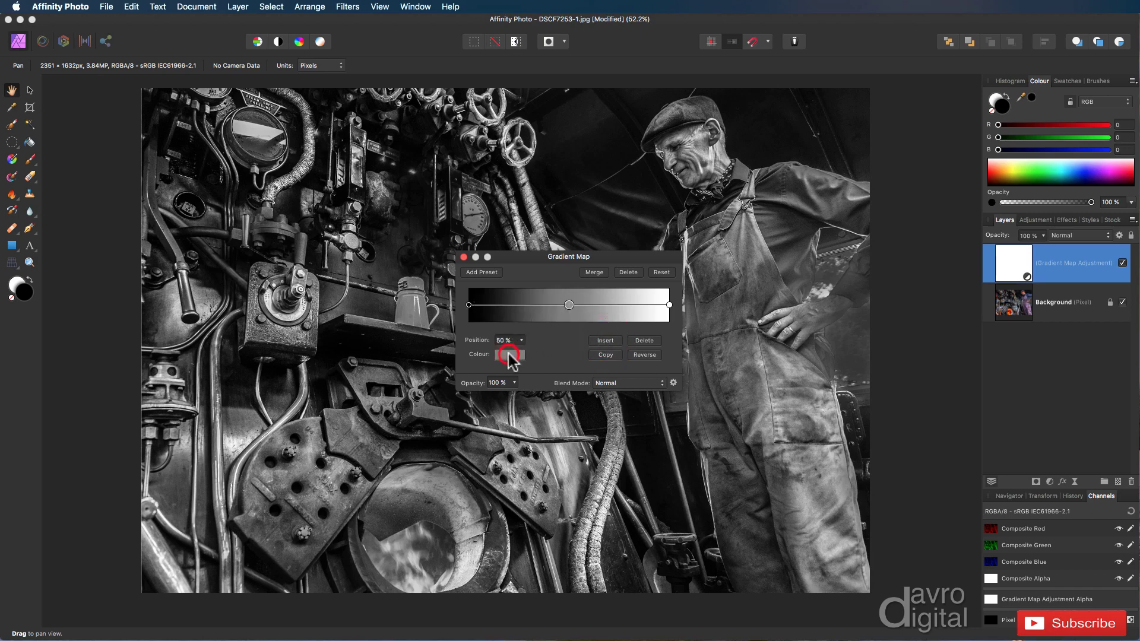
pyautogui.click(547, 353)
pyautogui.moveTo(569, 305); pyautogui.dragTo(530, 305)
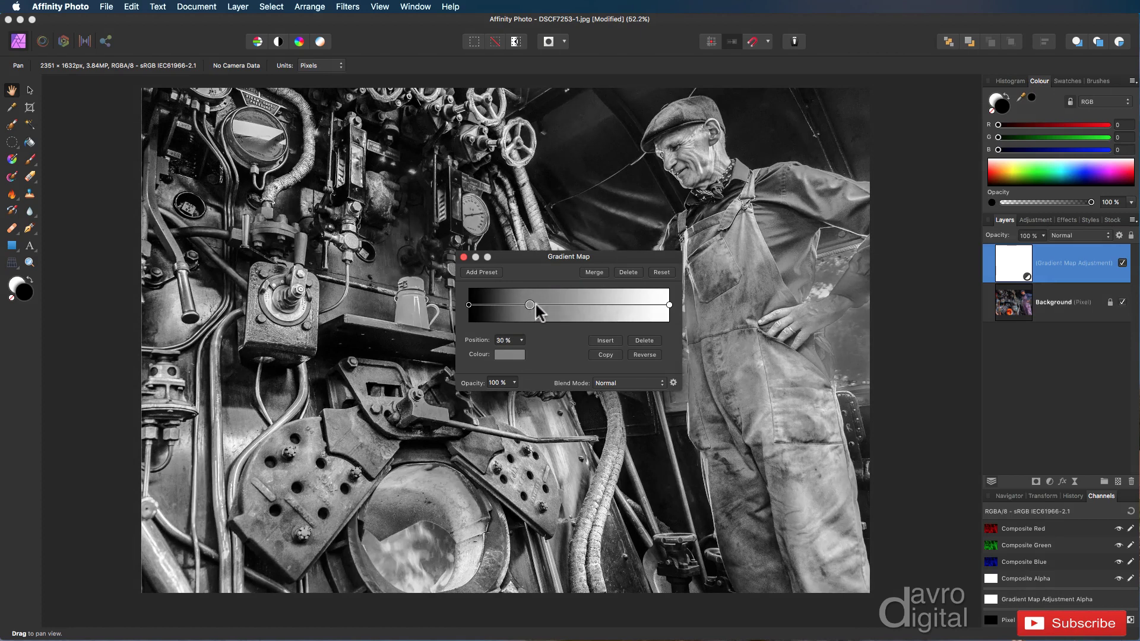
pyautogui.moveTo(530, 304); pyautogui.dragTo(592, 306)
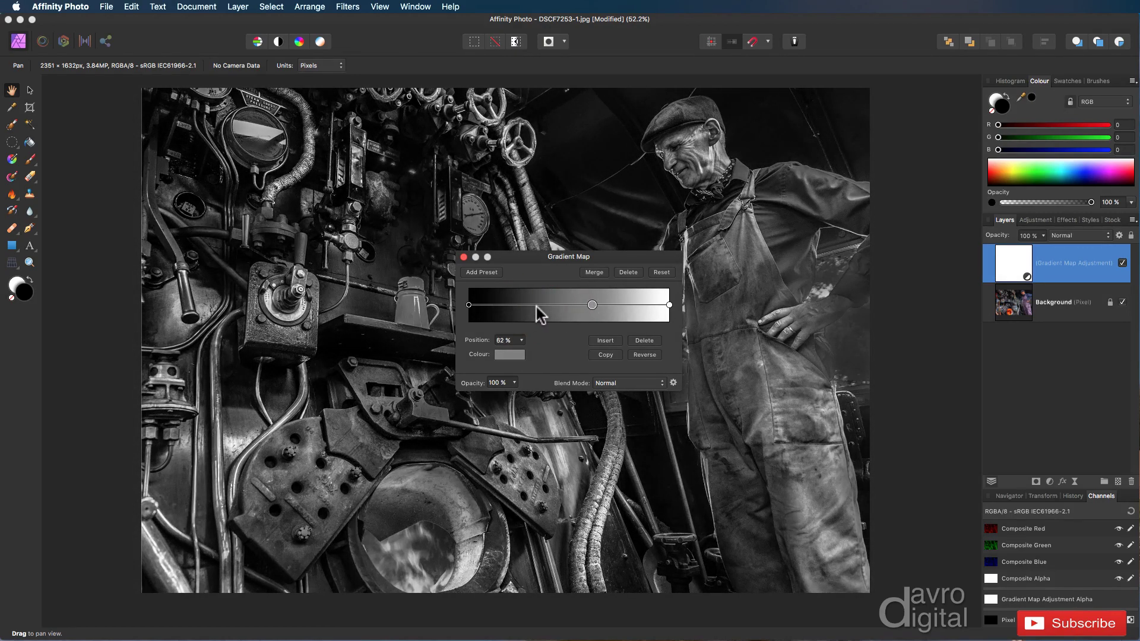
pyautogui.moveTo(592, 305); pyautogui.dragTo(569, 305)
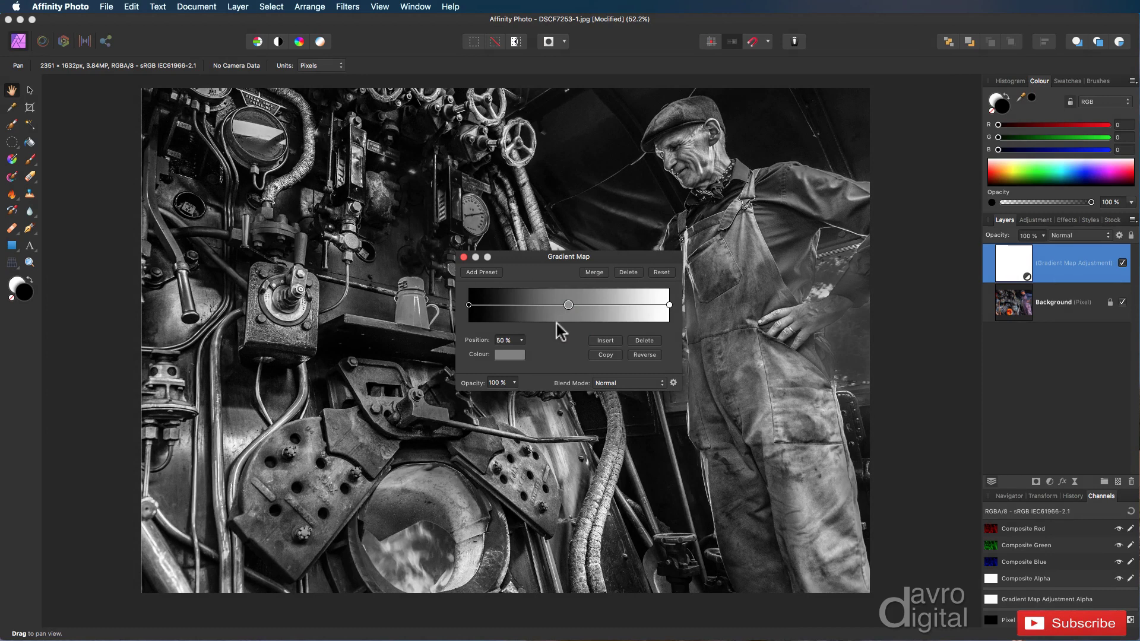
# Step: Pull the black end stop slightly inward and add a white stop at about 99%
pyautogui.click(469, 304)
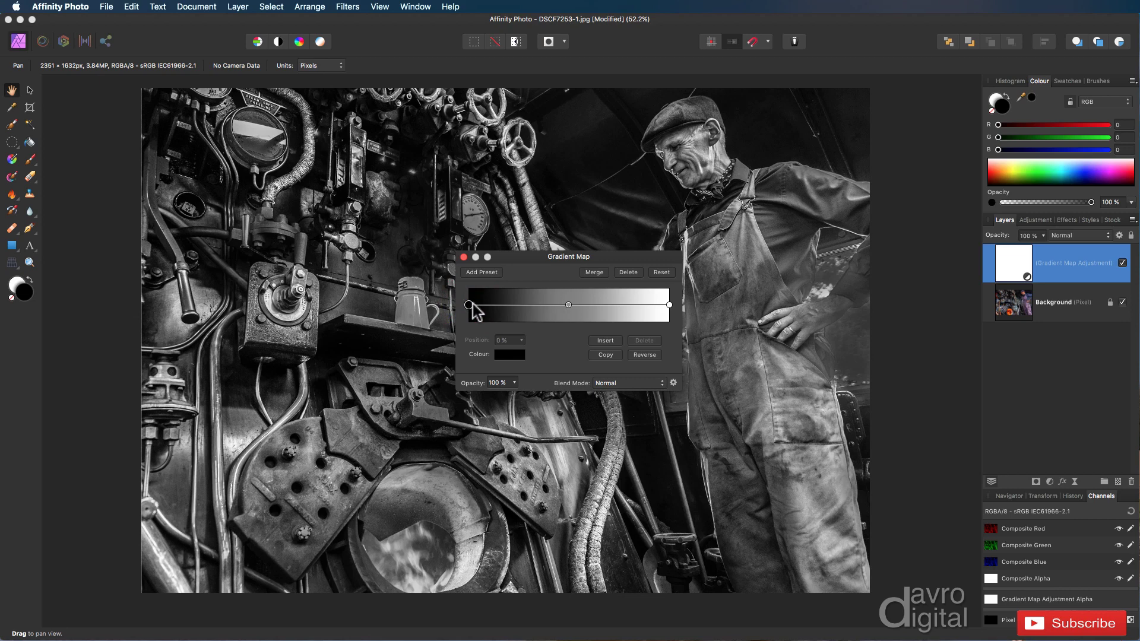
pyautogui.moveTo(473, 306)
pyautogui.mouseDown()
pyautogui.moveTo(535, 305)
pyautogui.moveTo(472, 306)
pyautogui.mouseUp()
pyautogui.click(669, 304)
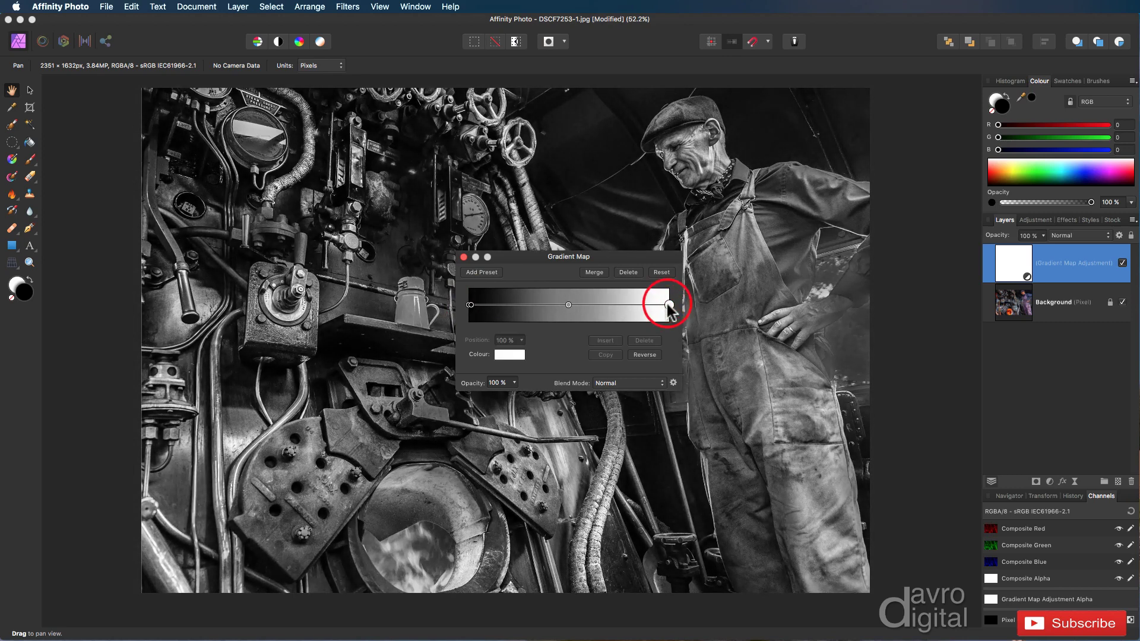
pyautogui.click(665, 304)
pyautogui.click(664, 305)
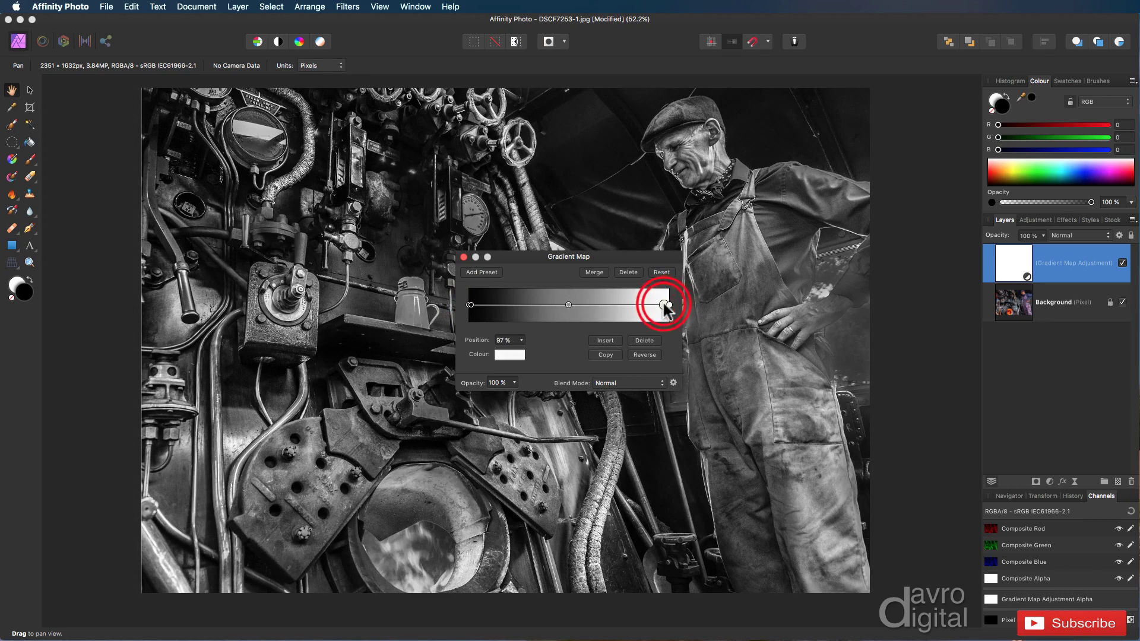
pyautogui.moveTo(664, 305)
pyautogui.mouseDown()
pyautogui.moveTo(586, 307)
pyautogui.moveTo(667, 308)
pyautogui.mouseUp()
# Step: Save the gradient as preset 'Black and White', then delete the Gradient Map layer
pyautogui.click(482, 273)
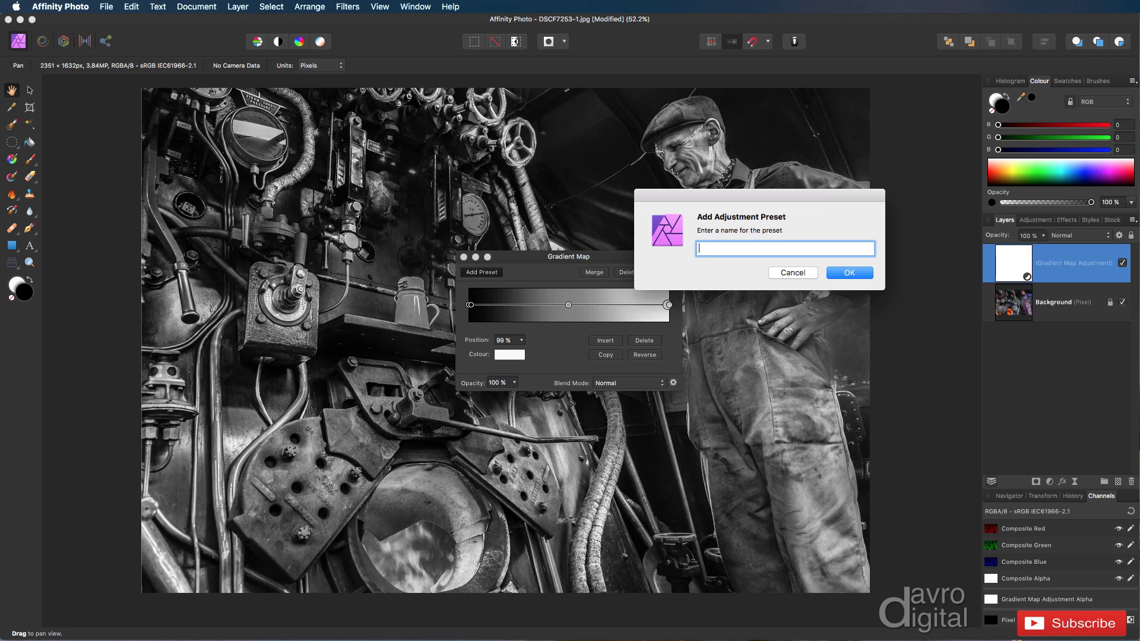
pyautogui.write('Black and White')
pyautogui.press('Return')
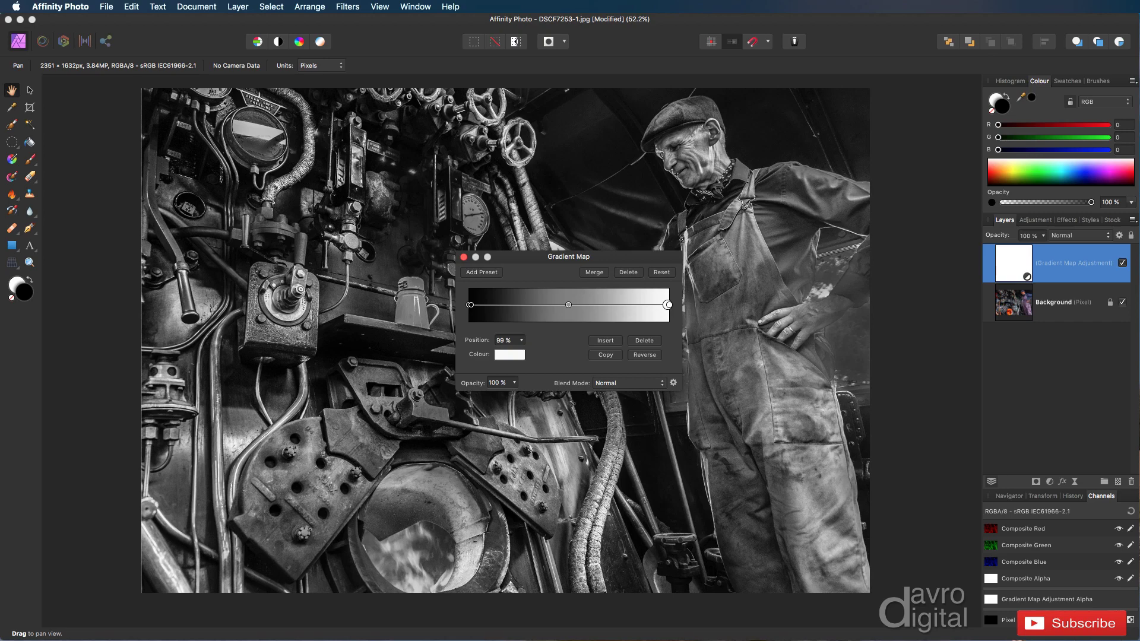
pyautogui.click(629, 272)
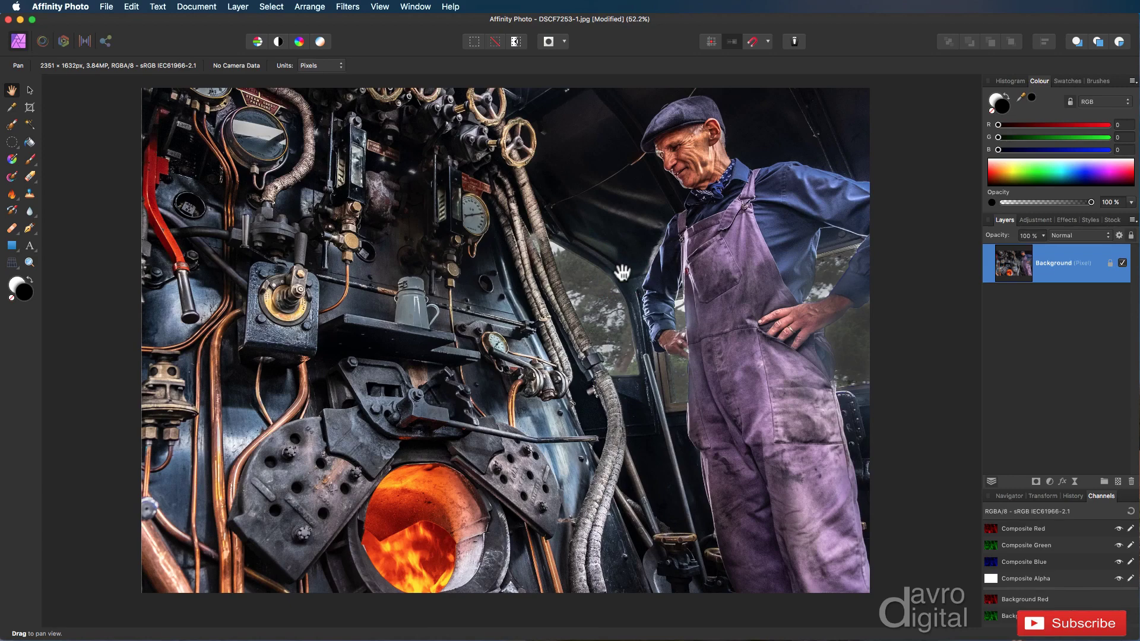
# Step: Apply the Black and White Gradient Map preset from the Adjustment panel and view its Rename/Delete options
pyautogui.click(1035, 219)
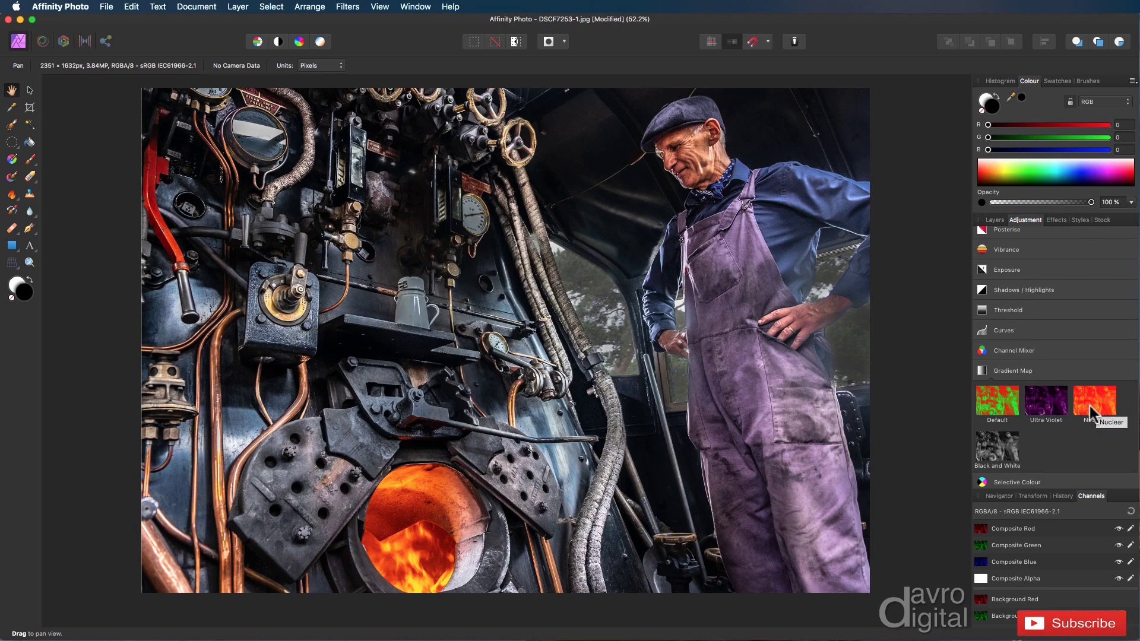
pyautogui.click(999, 455)
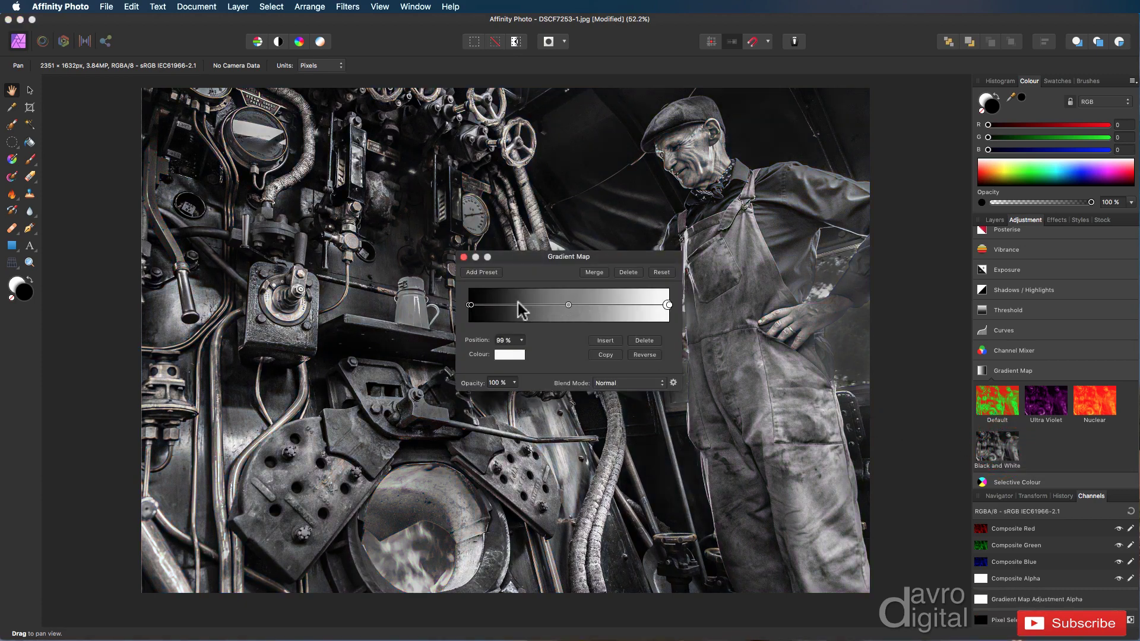
pyautogui.rightClick(998, 447)
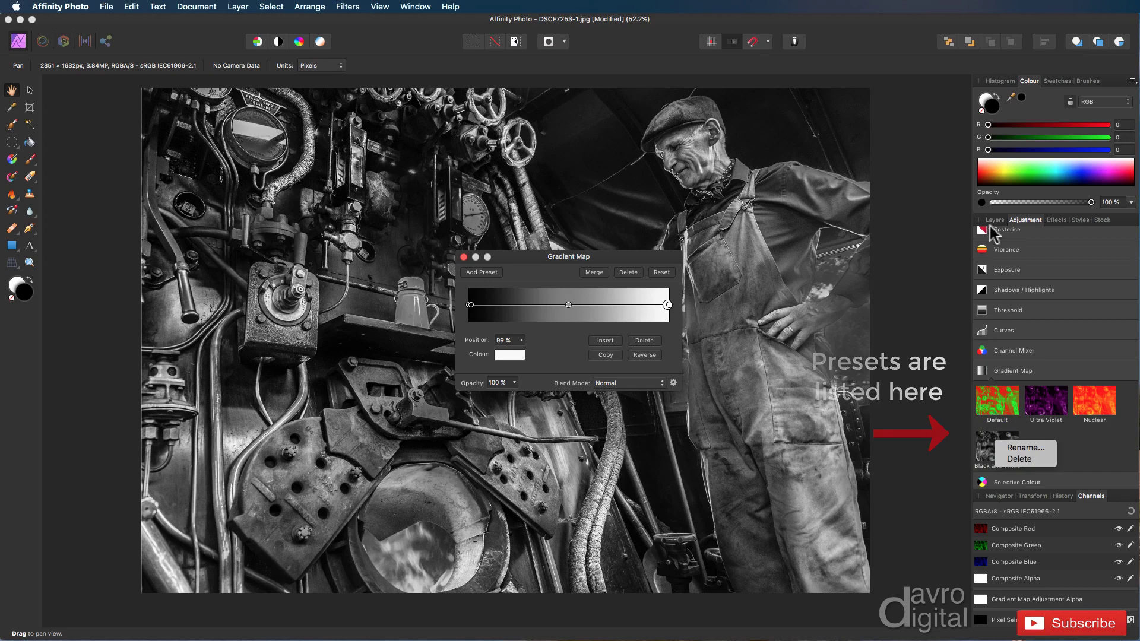
pyautogui.click(994, 221)
# Step: Move the Gradient Map dialog top right and add stops at 6% black, 95% white, 49% grey
pyautogui.click(995, 220)
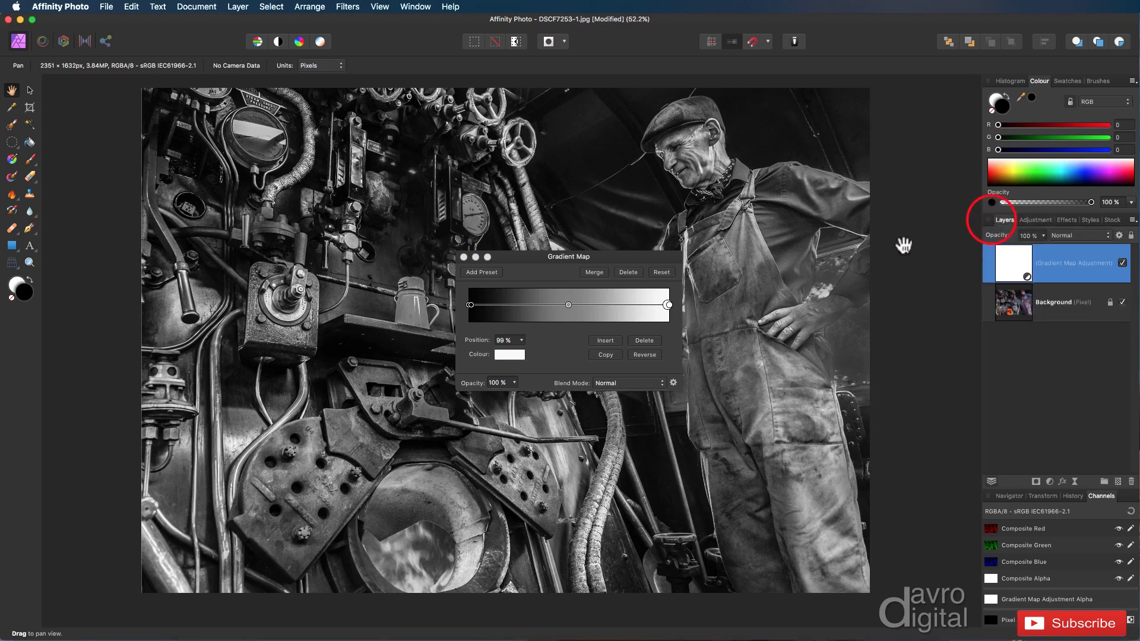
pyautogui.moveTo(604, 255)
pyautogui.mouseDown()
pyautogui.moveTo(940, 170)
pyautogui.moveTo(1022, 85)
pyautogui.mouseUp()
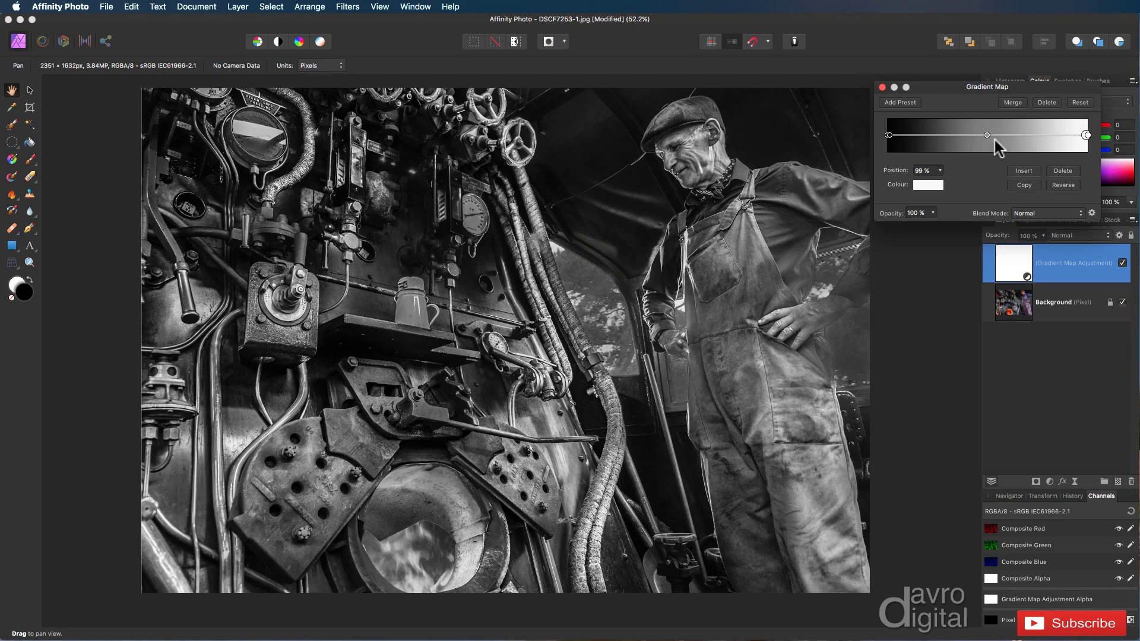
pyautogui.moveTo(987, 136); pyautogui.dragTo(981, 135)
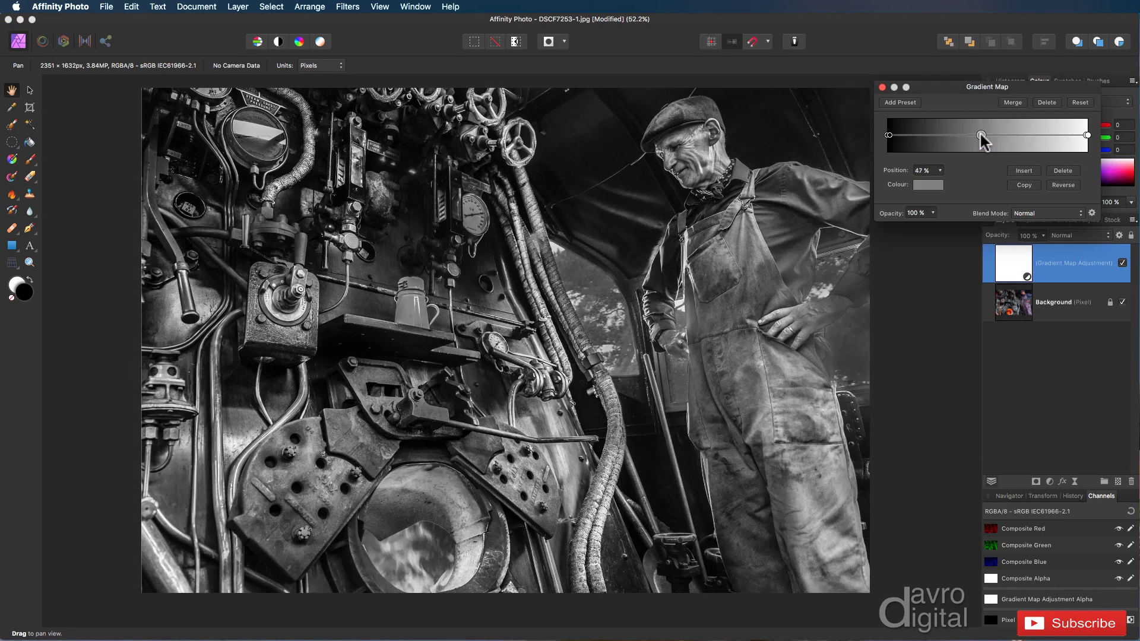
pyautogui.click(896, 135)
pyautogui.moveTo(896, 137); pyautogui.dragTo(900, 137)
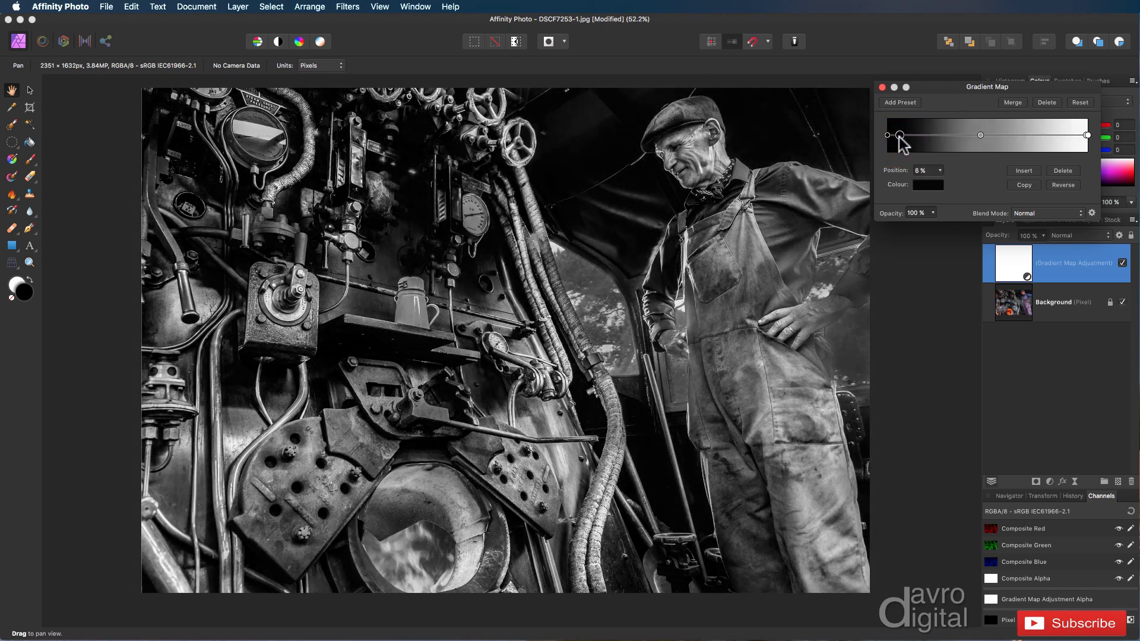
pyautogui.click(1084, 135)
pyautogui.moveTo(1079, 135); pyautogui.dragTo(1078, 135)
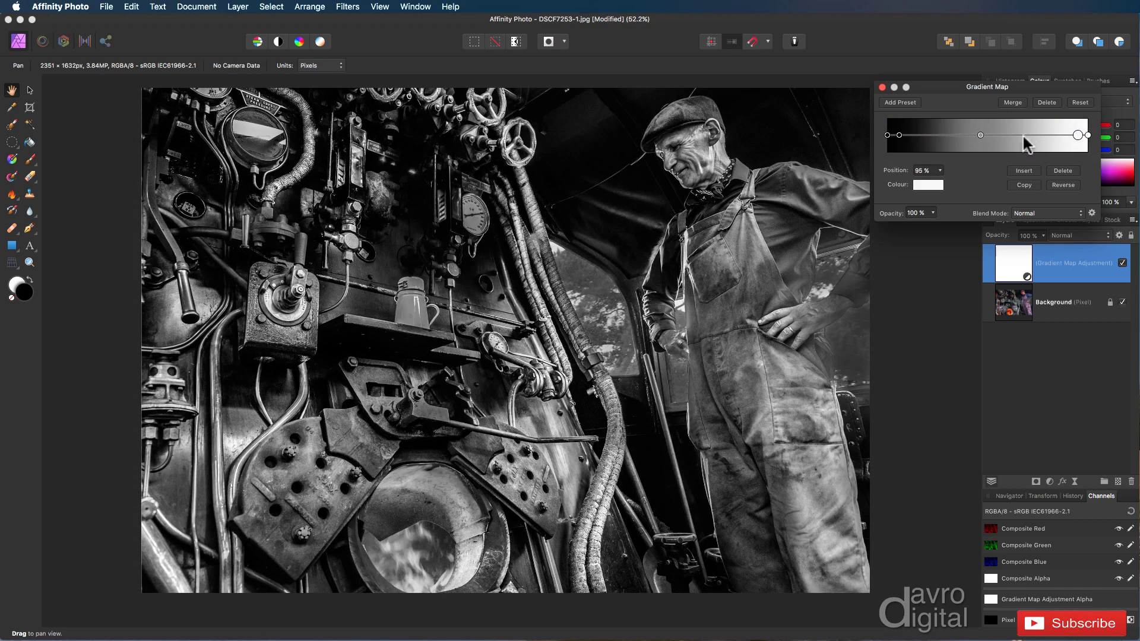
pyautogui.click(979, 135)
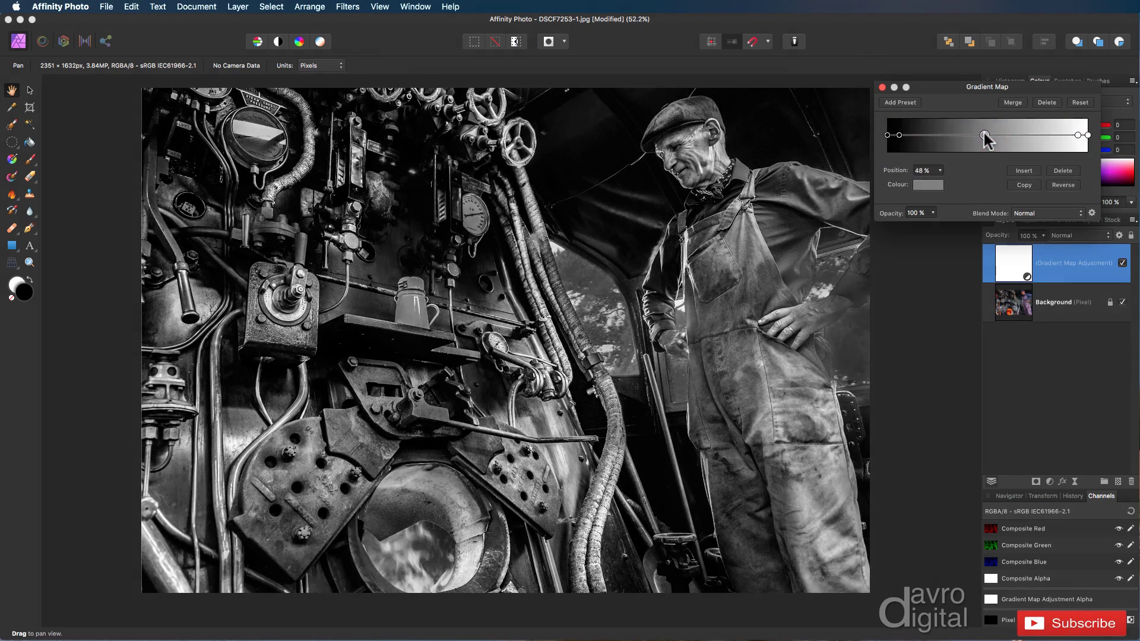
pyautogui.moveTo(983, 135); pyautogui.dragTo(984, 136)
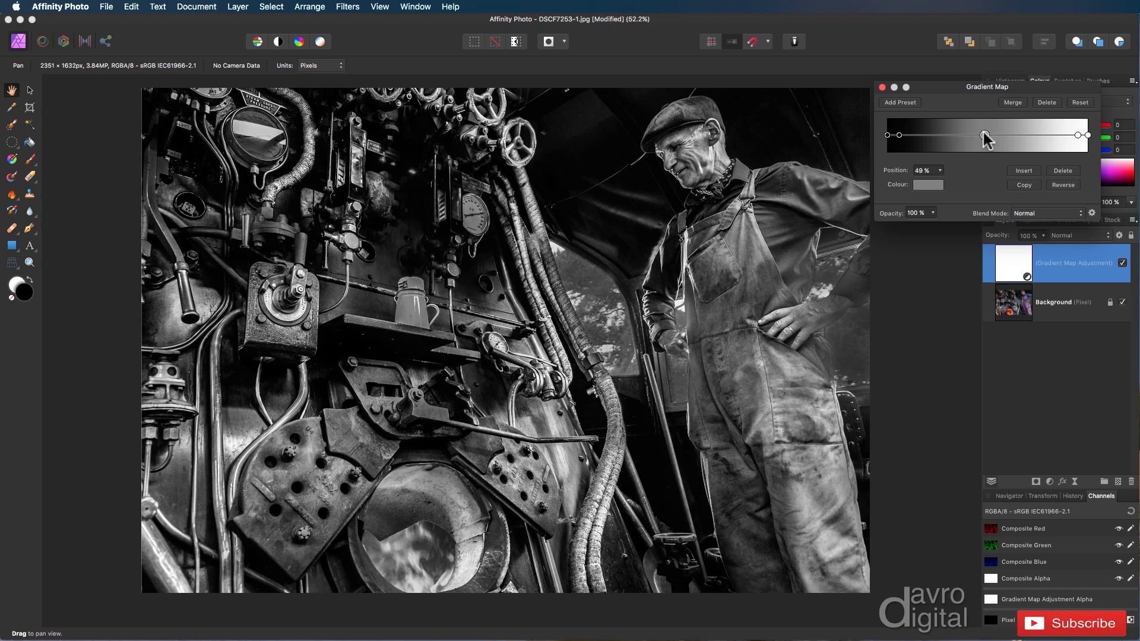
# Step: Colour the 49% midpoint stop a warm sepia brown using the hue slider and slight extra saturation
pyautogui.click(928, 187)
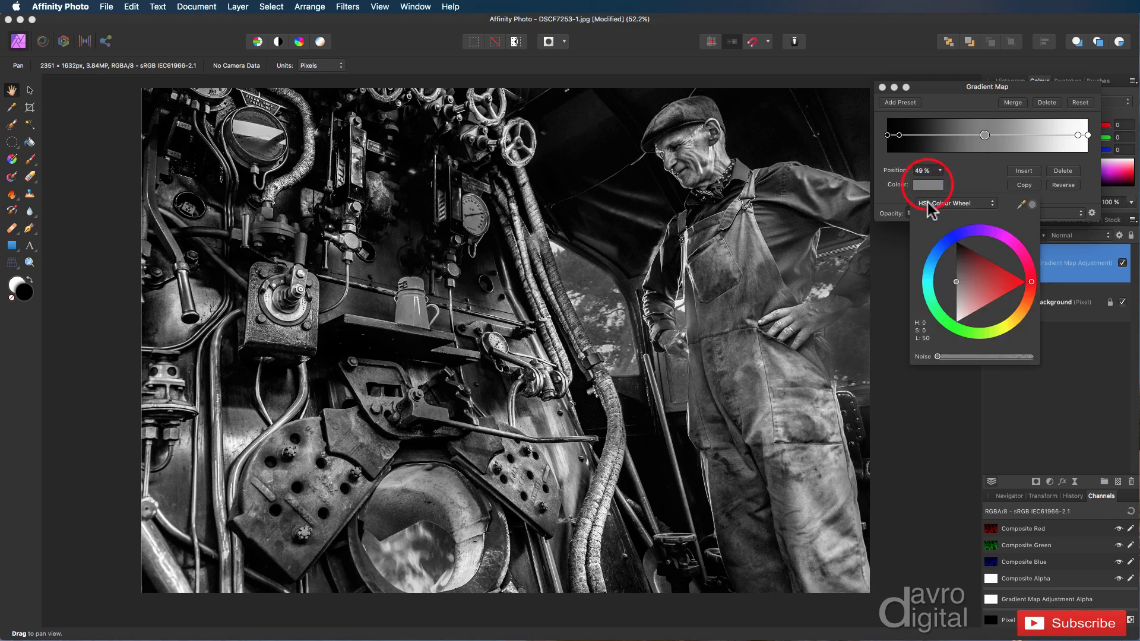
pyautogui.click(935, 202)
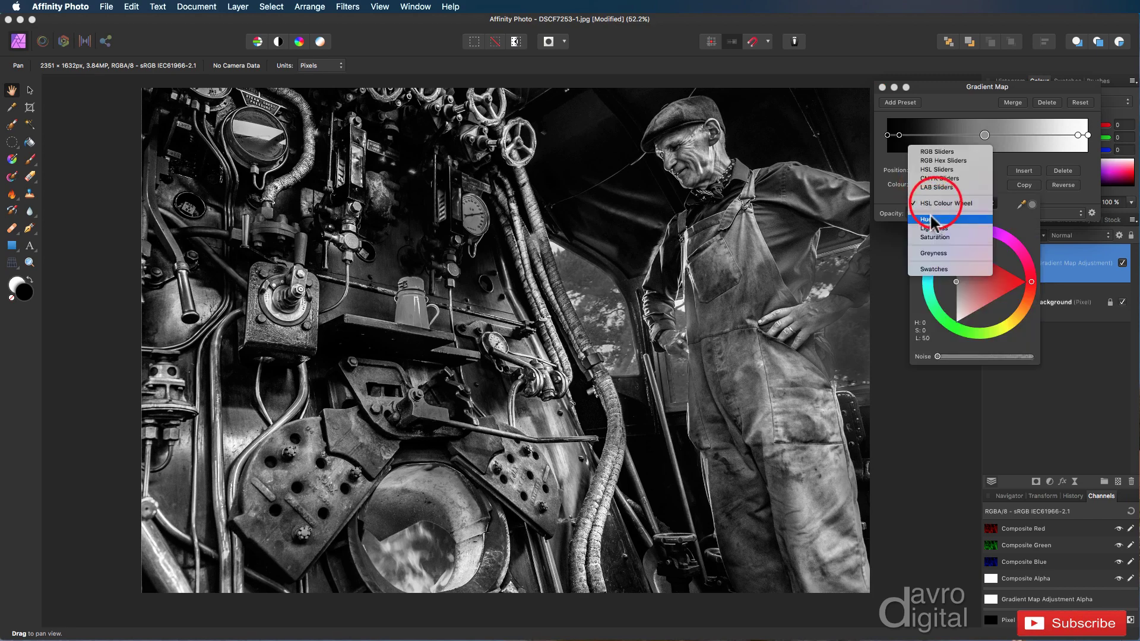
pyautogui.click(931, 219)
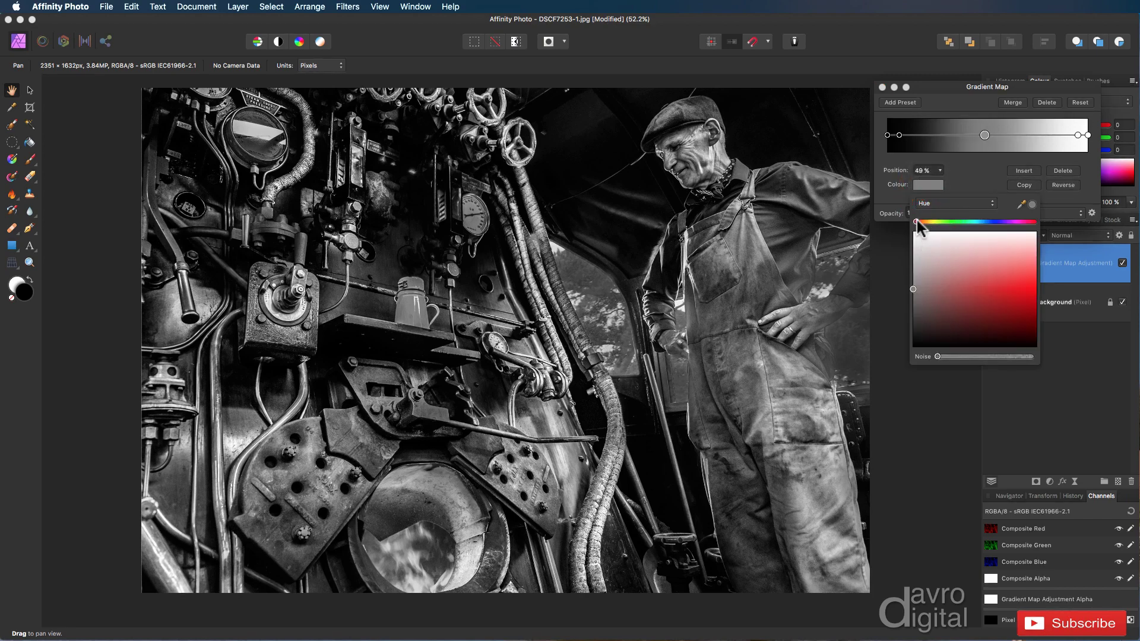
pyautogui.moveTo(916, 221)
pyautogui.mouseDown()
pyautogui.moveTo(1017, 223)
pyautogui.moveTo(931, 221)
pyautogui.mouseUp()
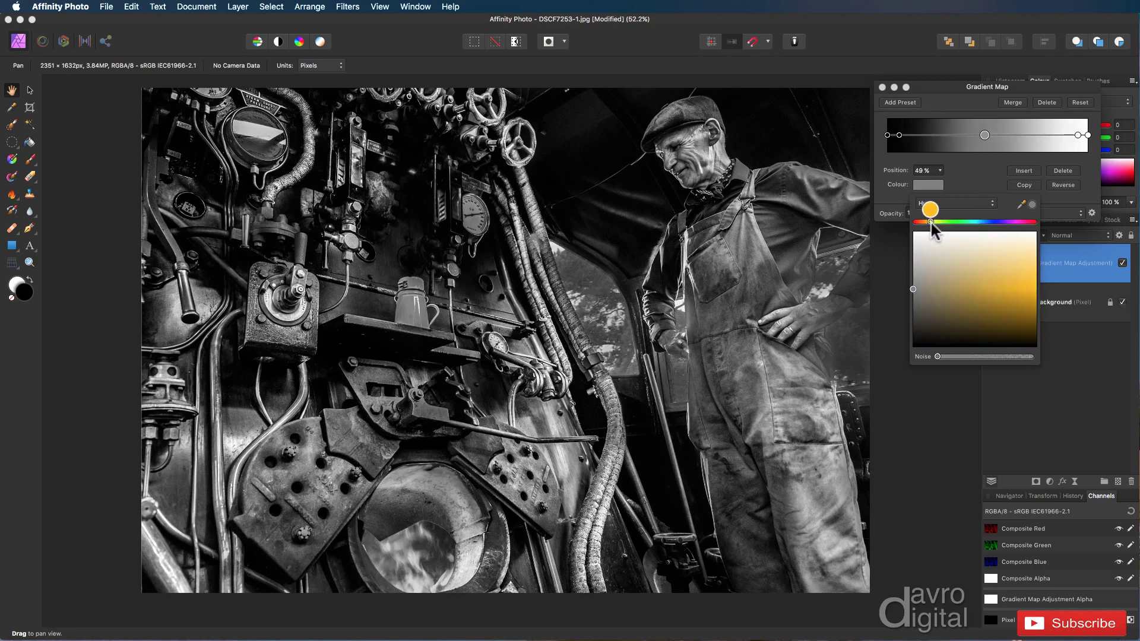
pyautogui.moveTo(913, 286)
pyautogui.mouseDown()
pyautogui.moveTo(961, 287)
pyautogui.moveTo(988, 261)
pyautogui.moveTo(966, 267)
pyautogui.moveTo(969, 303)
pyautogui.moveTo(934, 292)
pyautogui.mouseUp()
pyautogui.moveTo(931, 222); pyautogui.dragTo(989, 223)
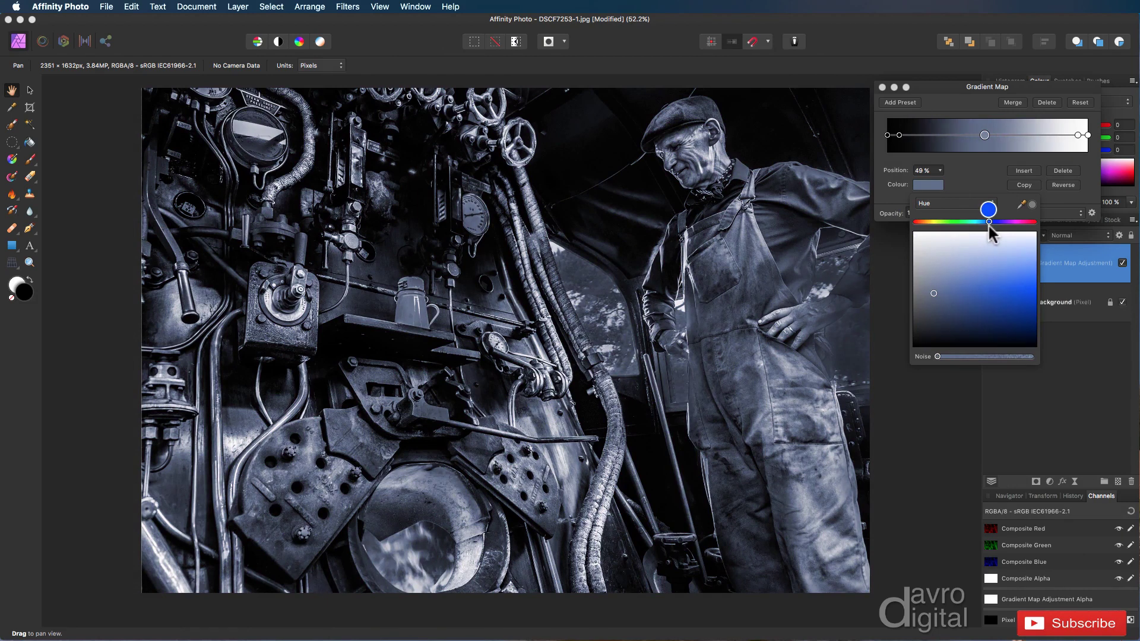
pyautogui.moveTo(988, 223); pyautogui.dragTo(926, 222)
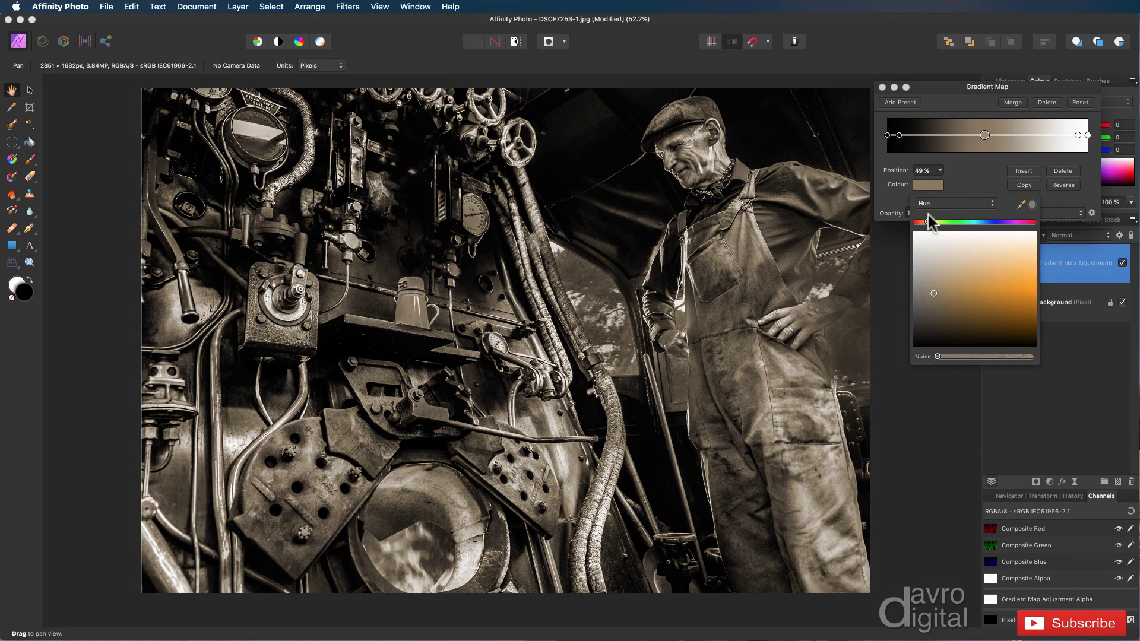
# Step: Add an adjustment preset and name it 'Dark Sepia'
pyautogui.click(899, 102)
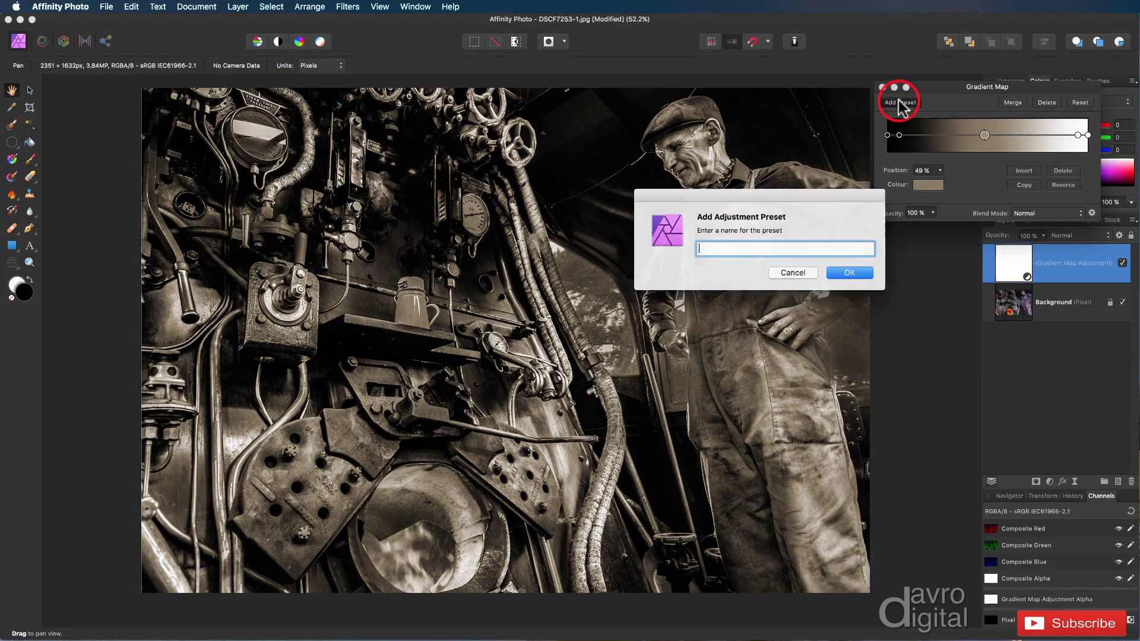
pyautogui.write('Dark Sepia')
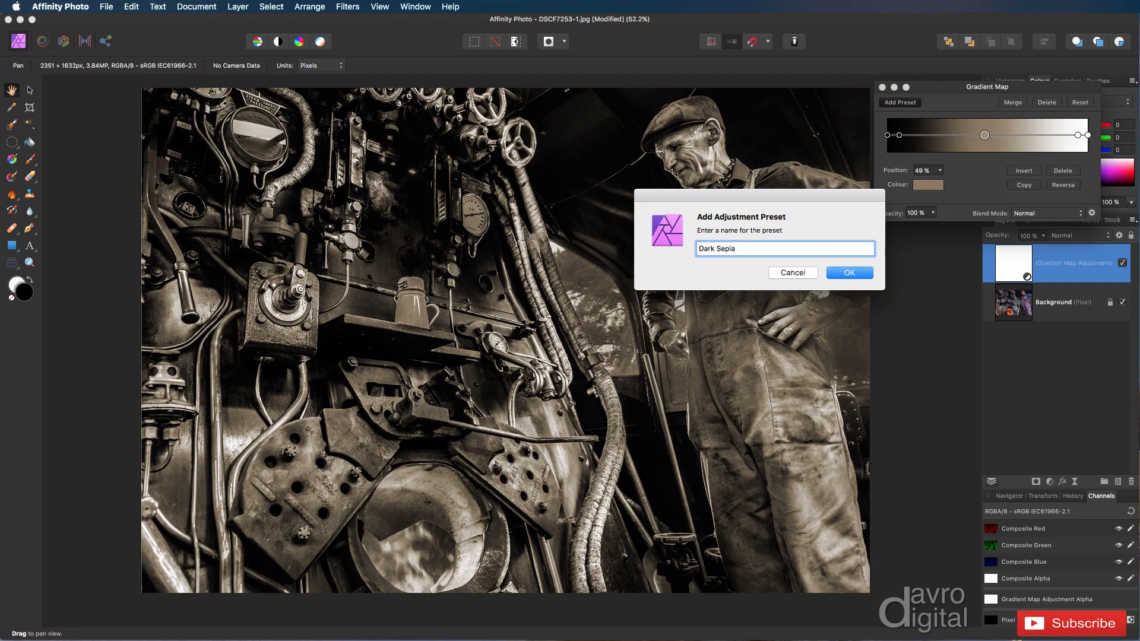
pyautogui.press('Return')
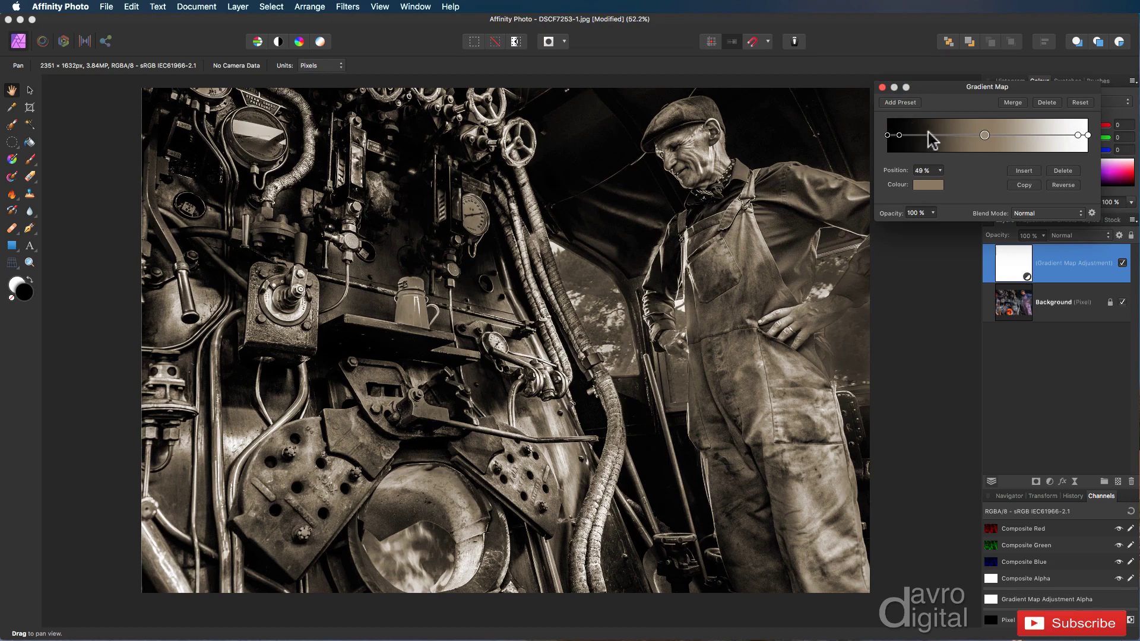
# Step: Nudge the middle sepia stop slightly left and move the white highlight stop to 95%
pyautogui.moveTo(985, 136); pyautogui.dragTo(984, 138)
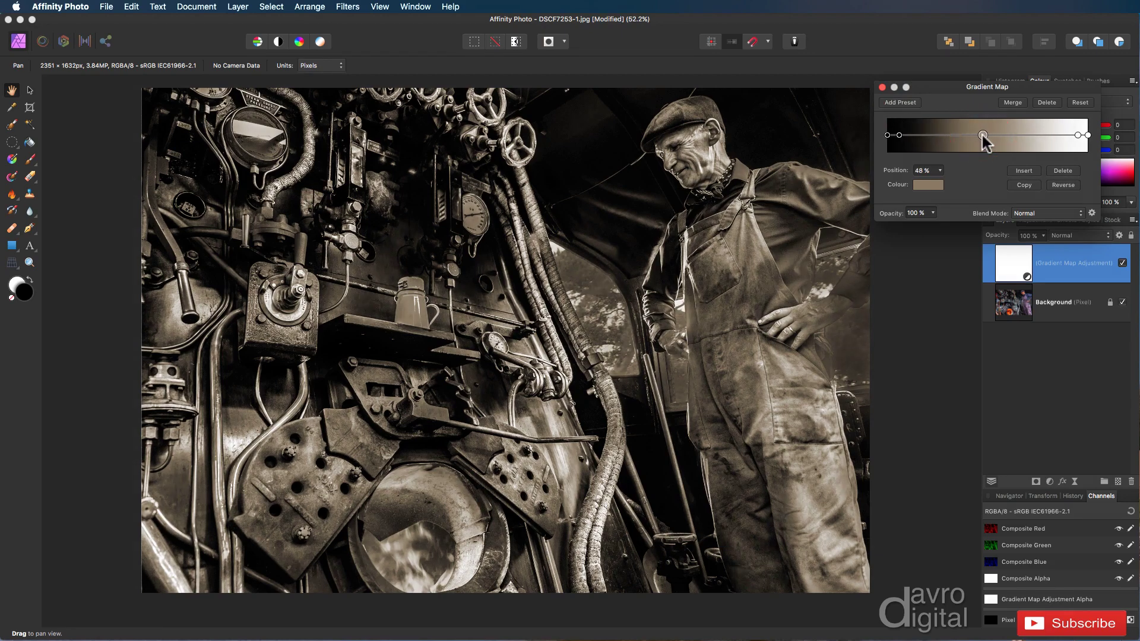
pyautogui.click(900, 136)
pyautogui.click(1071, 131)
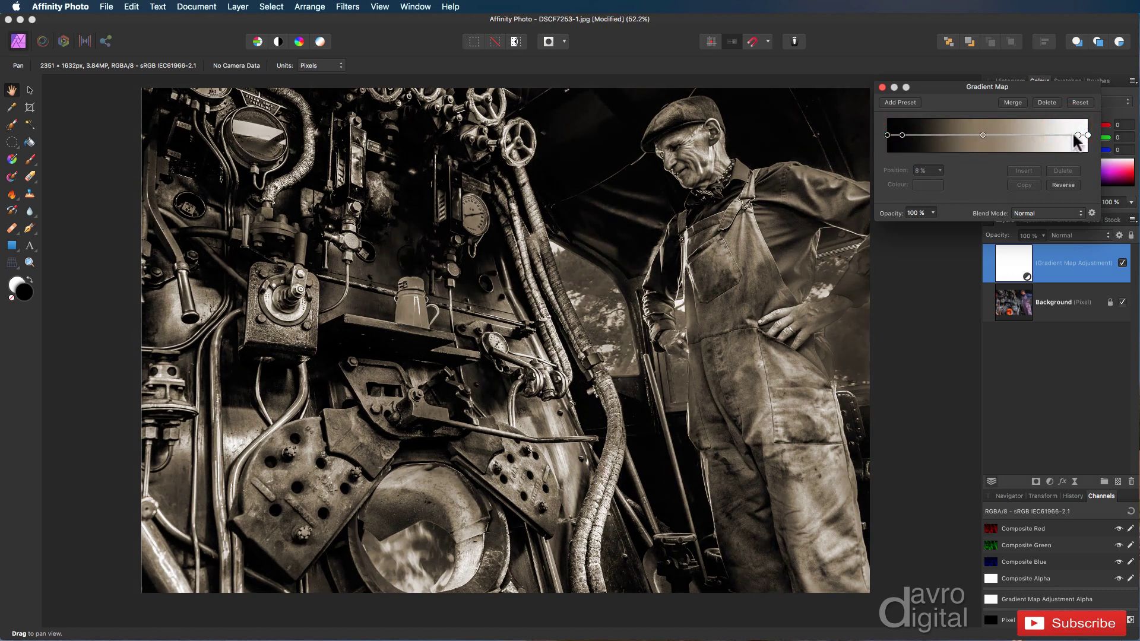
pyautogui.click(1073, 134)
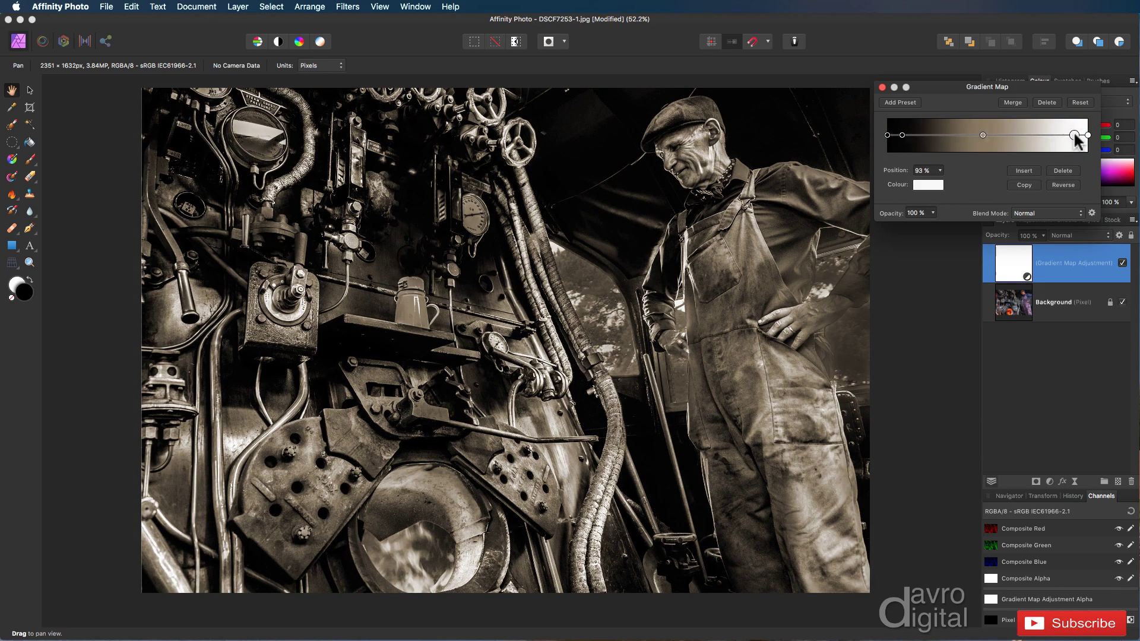
pyautogui.moveTo(1074, 136); pyautogui.dragTo(1077, 135)
# Step: Add a pale blue gradient stop at 83 %, then delete it and close the colour picker
pyautogui.click(1054, 136)
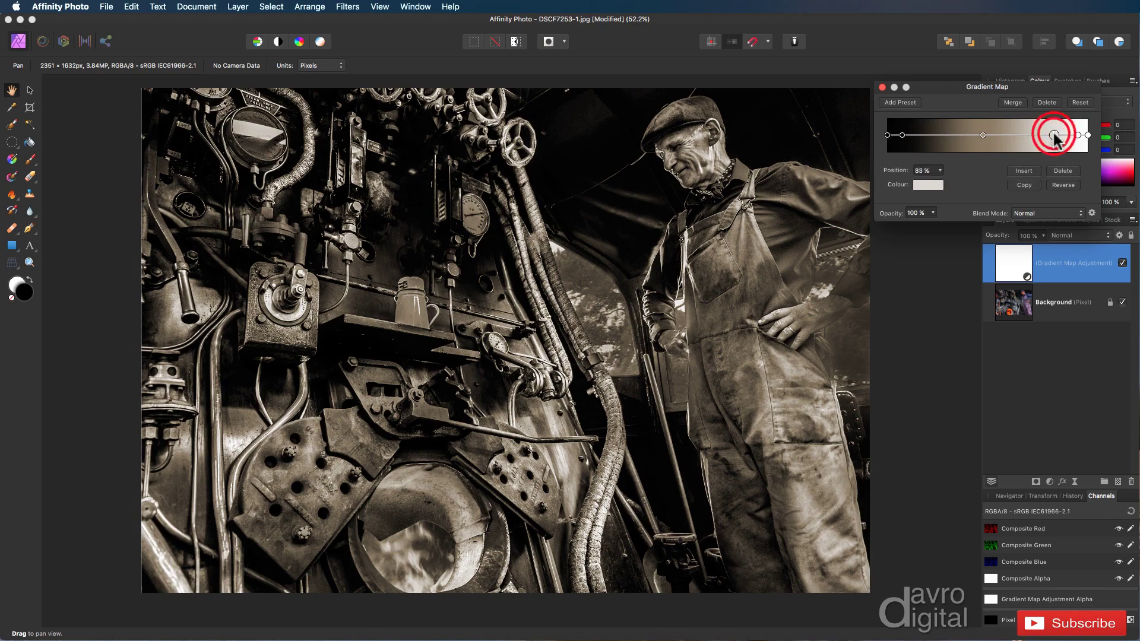
pyautogui.click(939, 184)
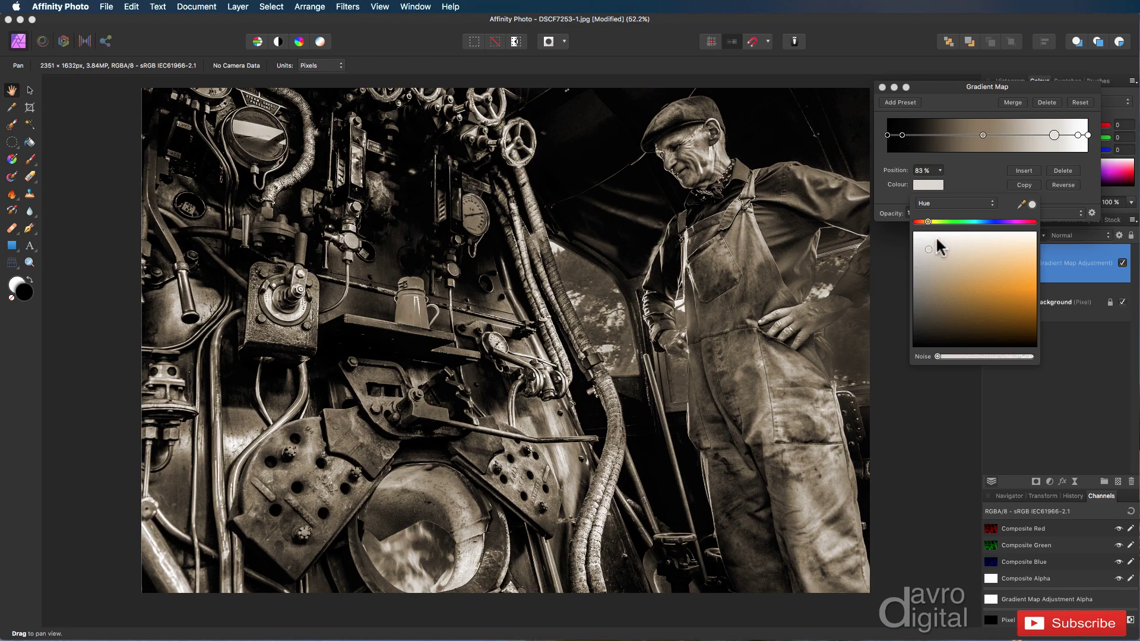
pyautogui.moveTo(929, 221); pyautogui.dragTo(982, 222)
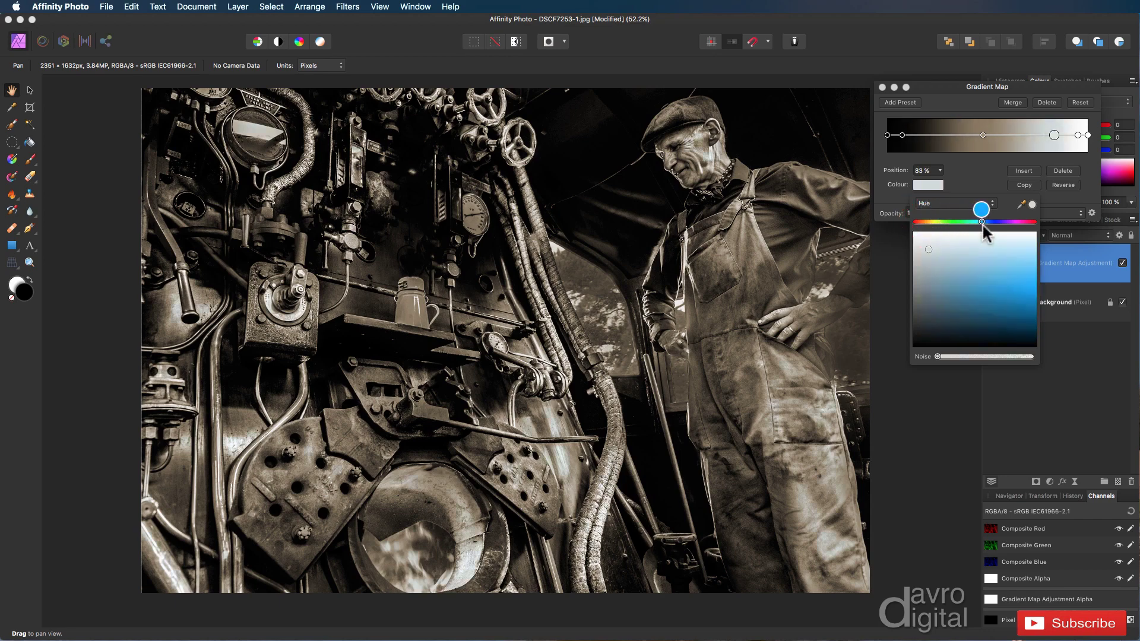
pyautogui.moveTo(928, 248); pyautogui.dragTo(942, 253)
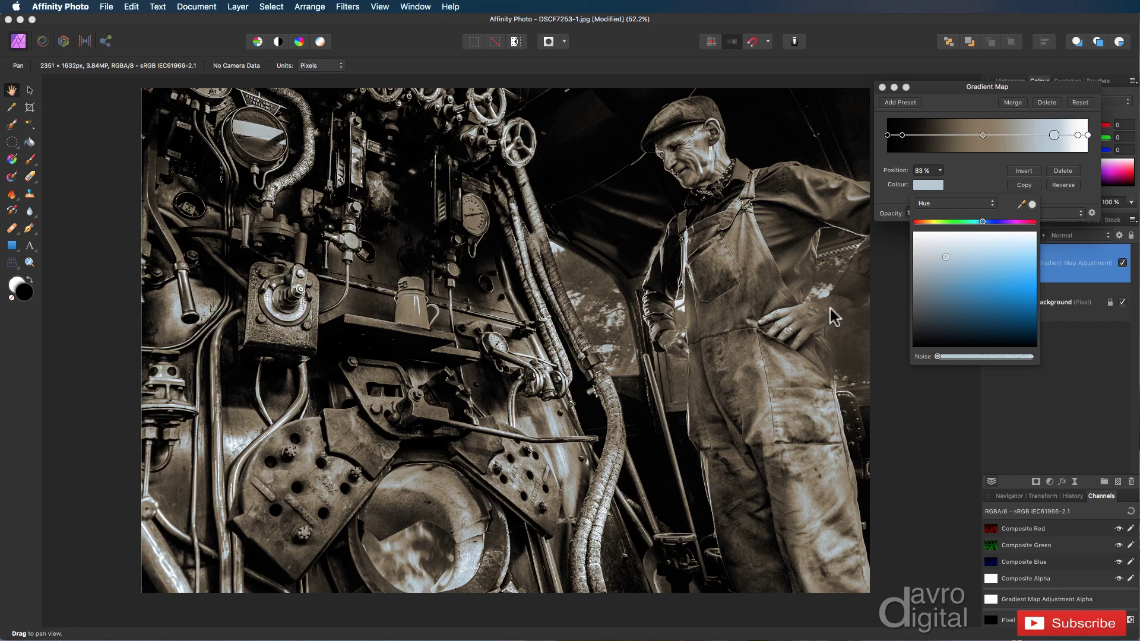
pyautogui.moveTo(944, 253); pyautogui.dragTo(950, 254)
pyautogui.click(978, 196)
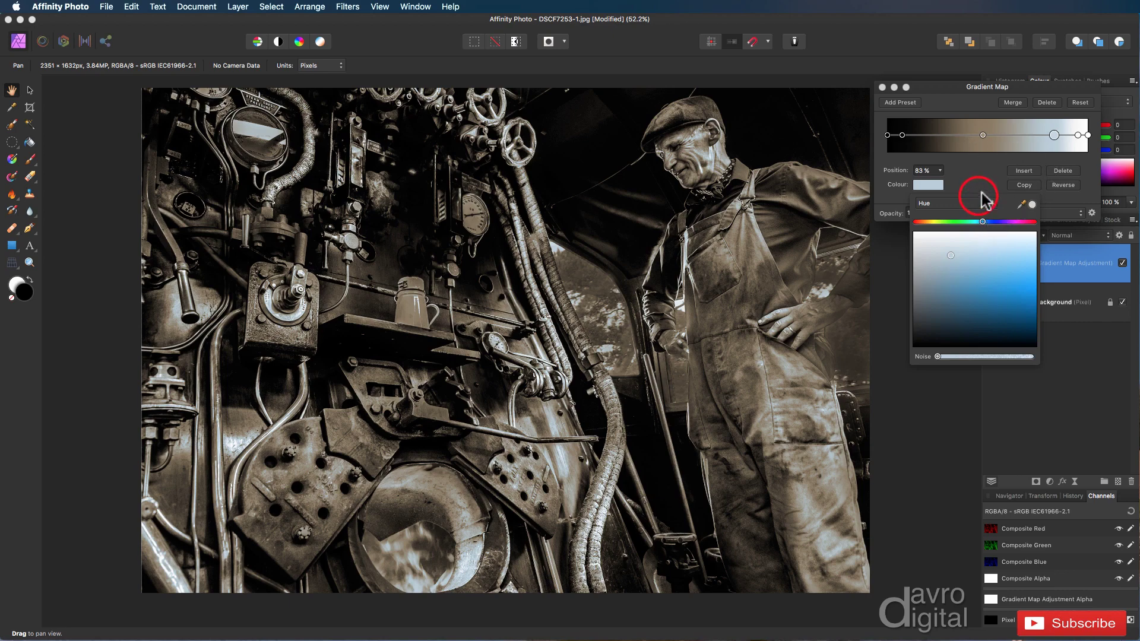
pyautogui.click(1052, 131)
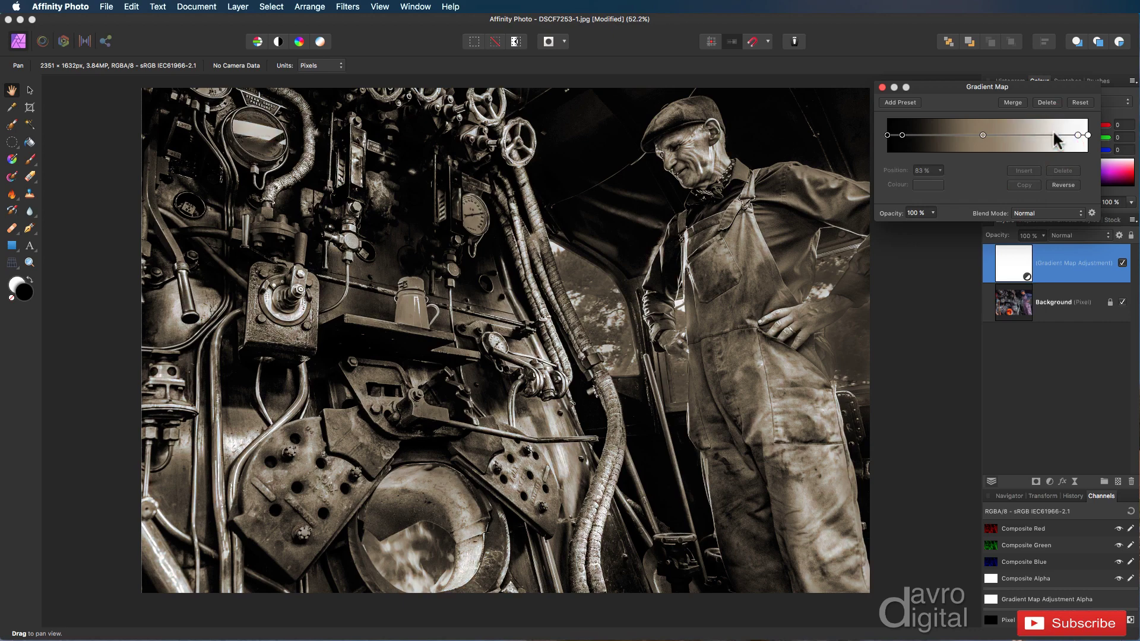
# Step: Move the brown midtone stop to 51 % and close the Gradient Map dialog
pyautogui.click(982, 134)
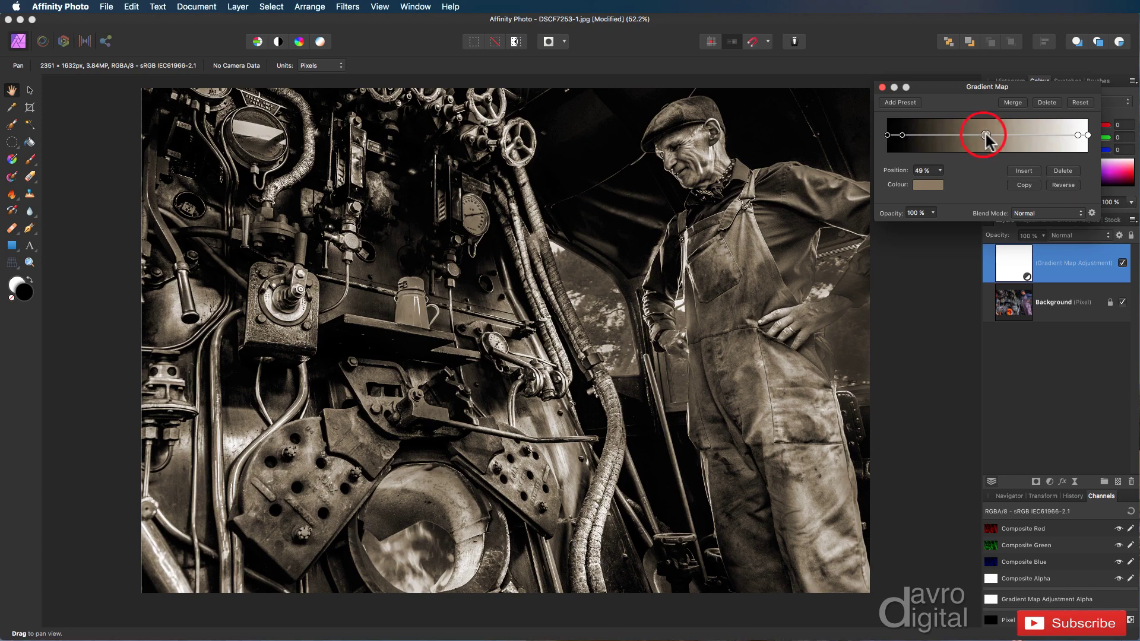
pyautogui.moveTo(985, 135); pyautogui.dragTo(984, 137)
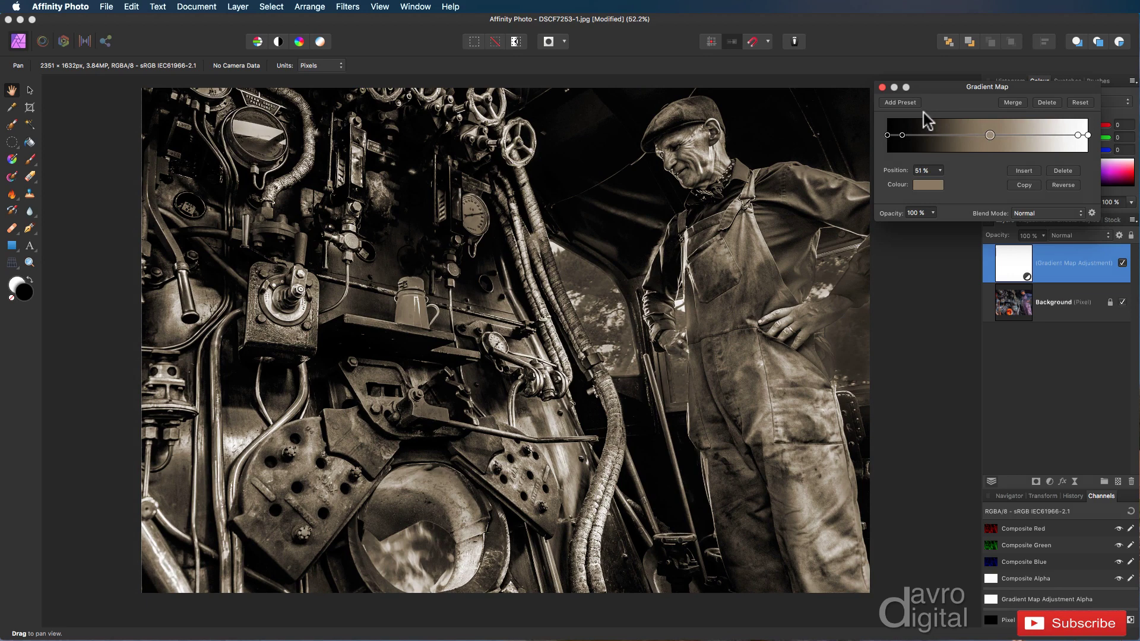
pyautogui.click(882, 87)
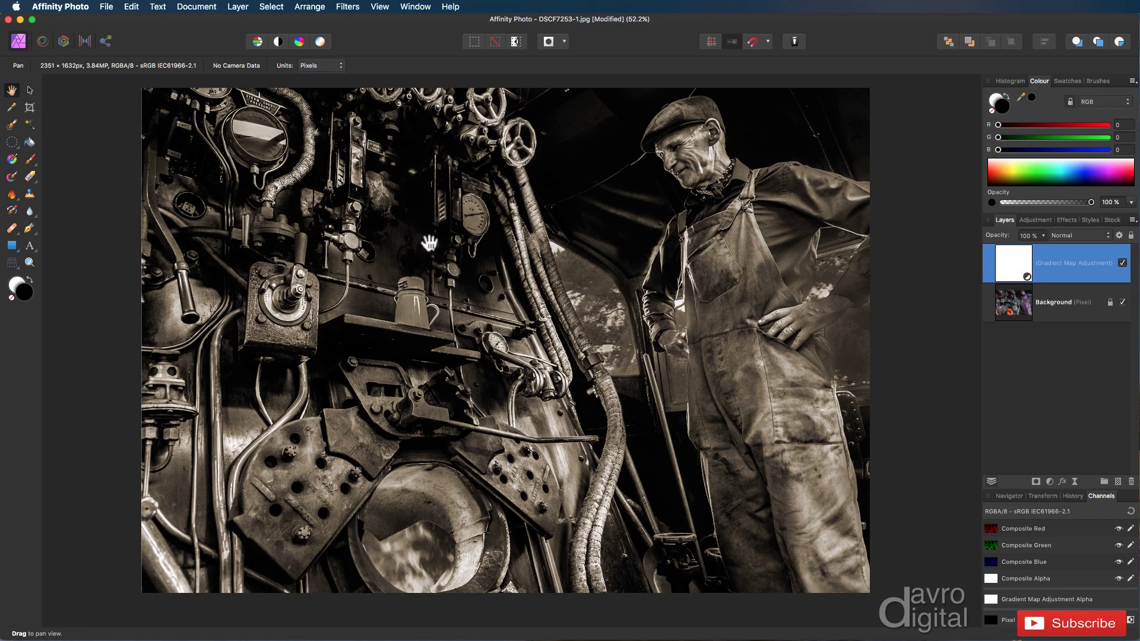
# Step: Paint black with the Paint Brush on the Gradient Map mask to restore the firebox flames' orange
pyautogui.click(30, 158)
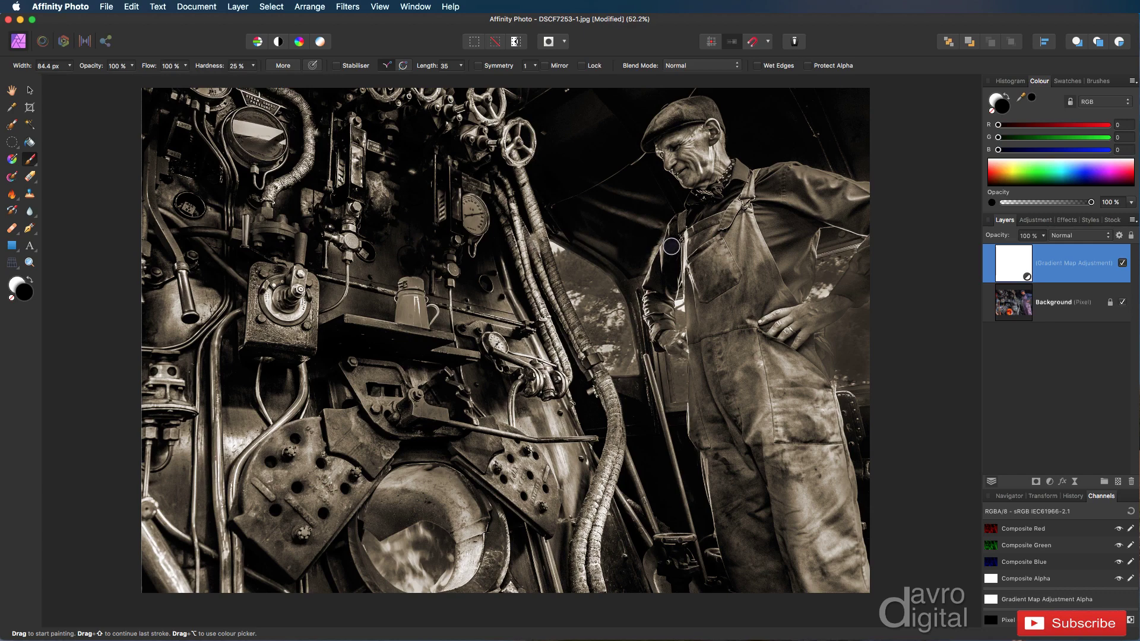
pyautogui.click(448, 522)
pyautogui.click(425, 530)
pyautogui.moveTo(426, 530)
pyautogui.mouseDown()
pyautogui.moveTo(451, 556)
pyautogui.moveTo(433, 583)
pyautogui.moveTo(395, 581)
pyautogui.moveTo(369, 541)
pyautogui.moveTo(438, 542)
pyautogui.moveTo(442, 558)
pyautogui.moveTo(425, 564)
pyautogui.moveTo(388, 558)
pyautogui.moveTo(437, 585)
pyautogui.mouseUp()
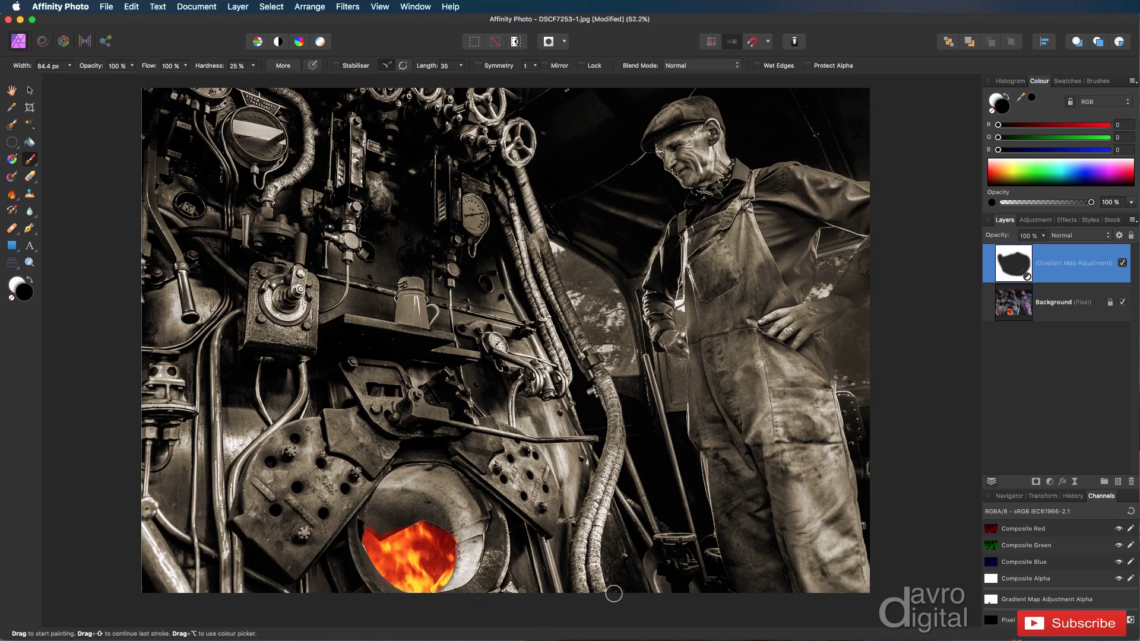
# Step: Apply the Black and White Gradient Map preset with grey at 53 % and end stops at 5 % and 97 %
pyautogui.click(1035, 221)
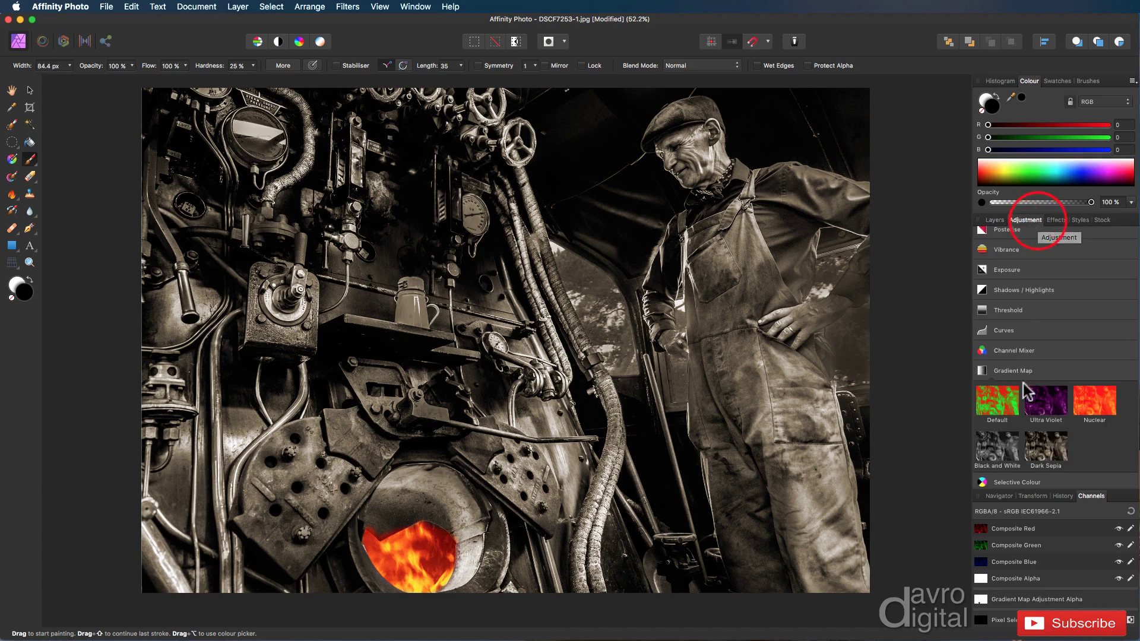
pyautogui.click(997, 447)
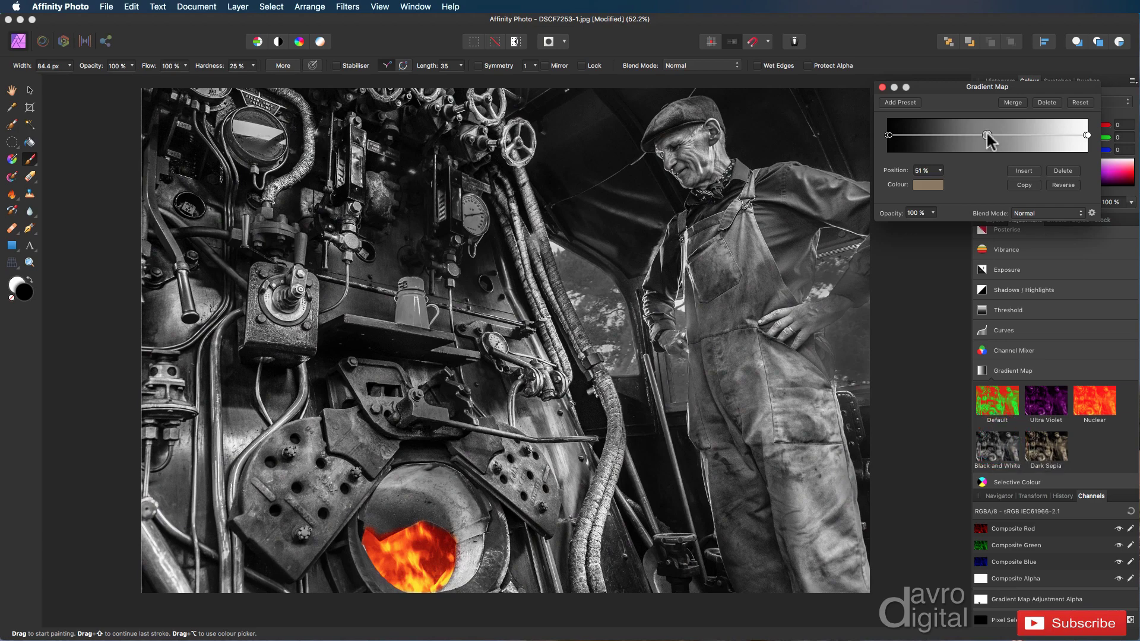
pyautogui.moveTo(987, 136); pyautogui.dragTo(996, 136)
pyautogui.moveTo(890, 135); pyautogui.dragTo(896, 136)
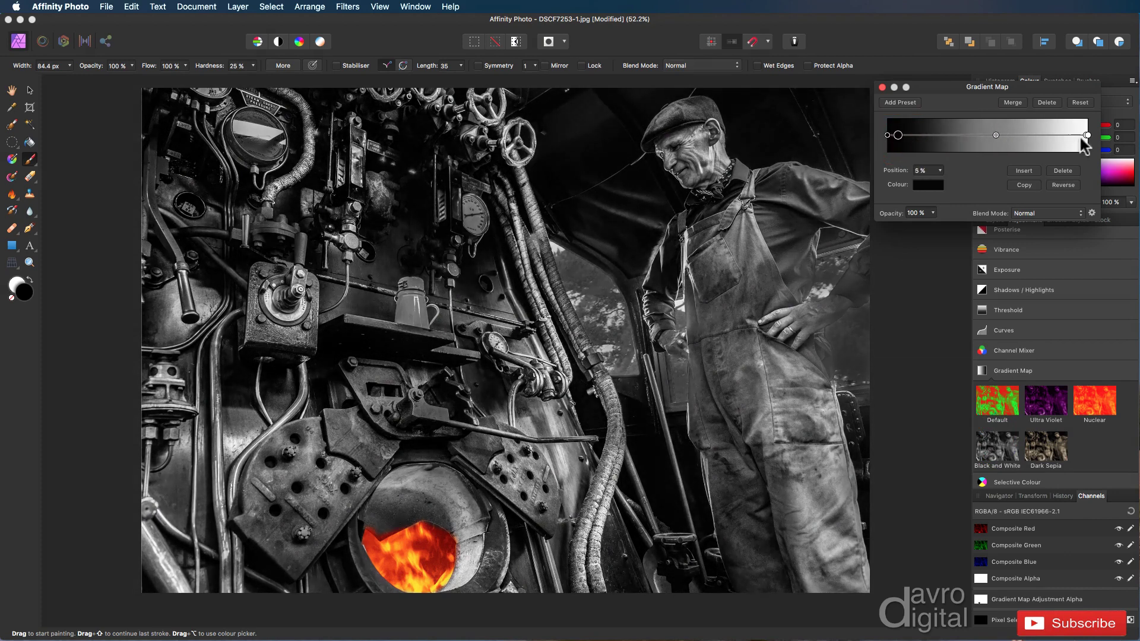
pyautogui.moveTo(1085, 135); pyautogui.dragTo(1081, 136)
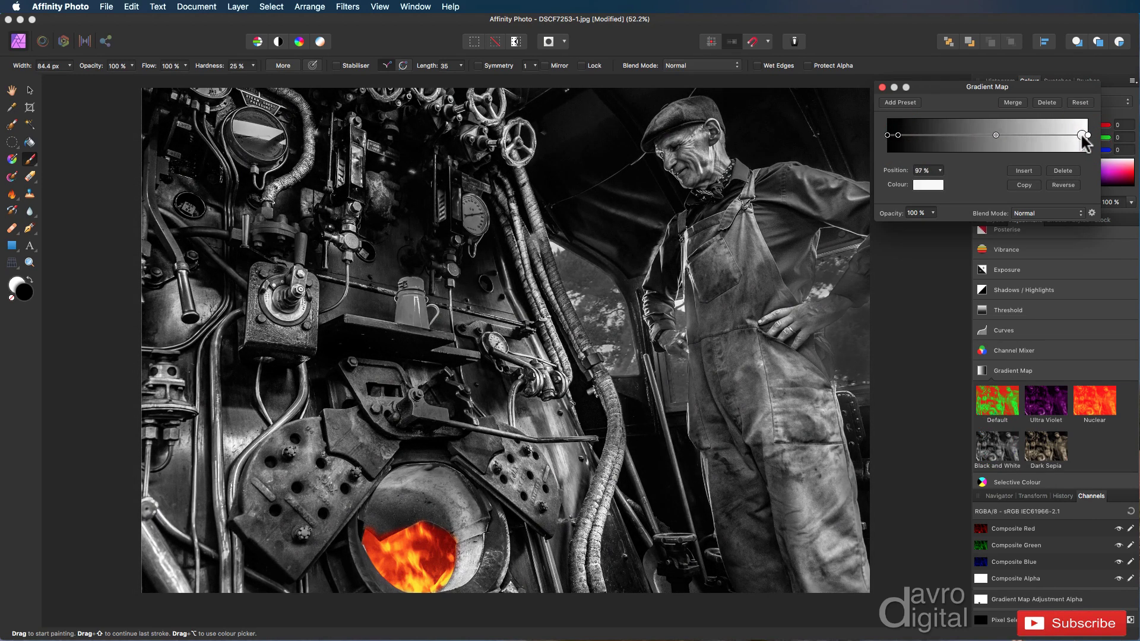
pyautogui.click(883, 88)
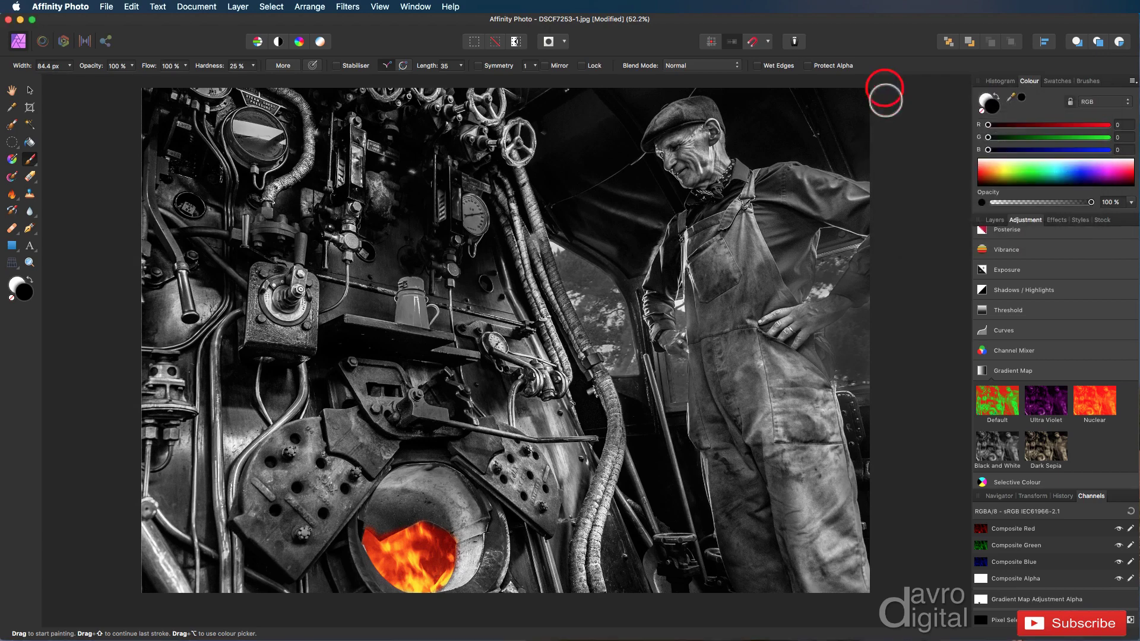
# Step: Reapply the saved Dark Sepia preset, close the Gradient Map dialog, and show the Layers list
pyautogui.click(1045, 449)
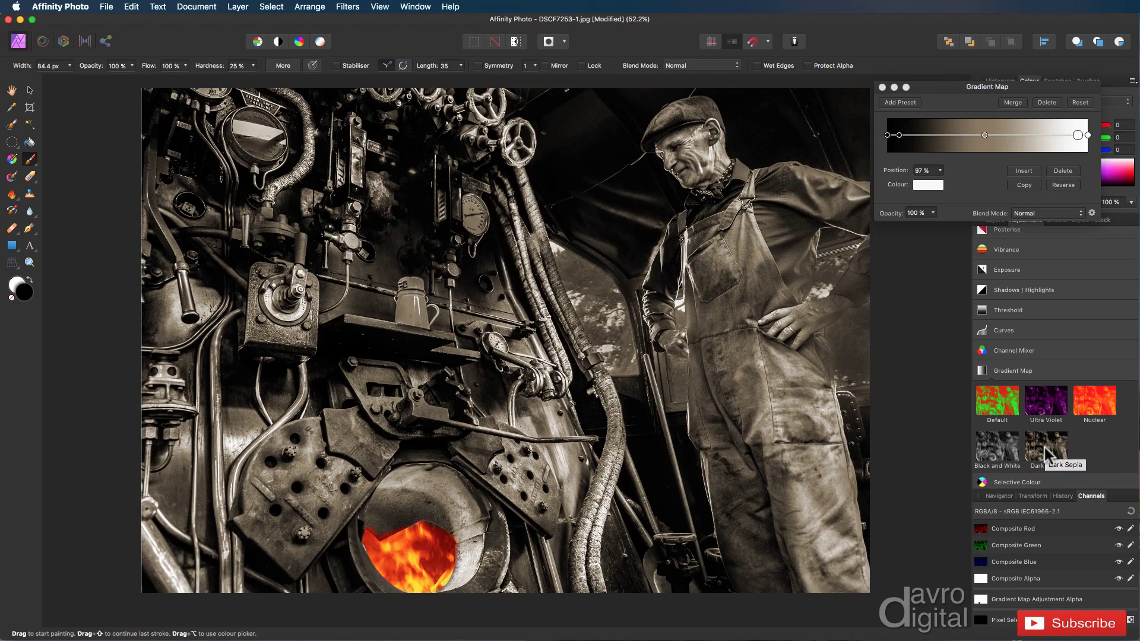
pyautogui.click(882, 87)
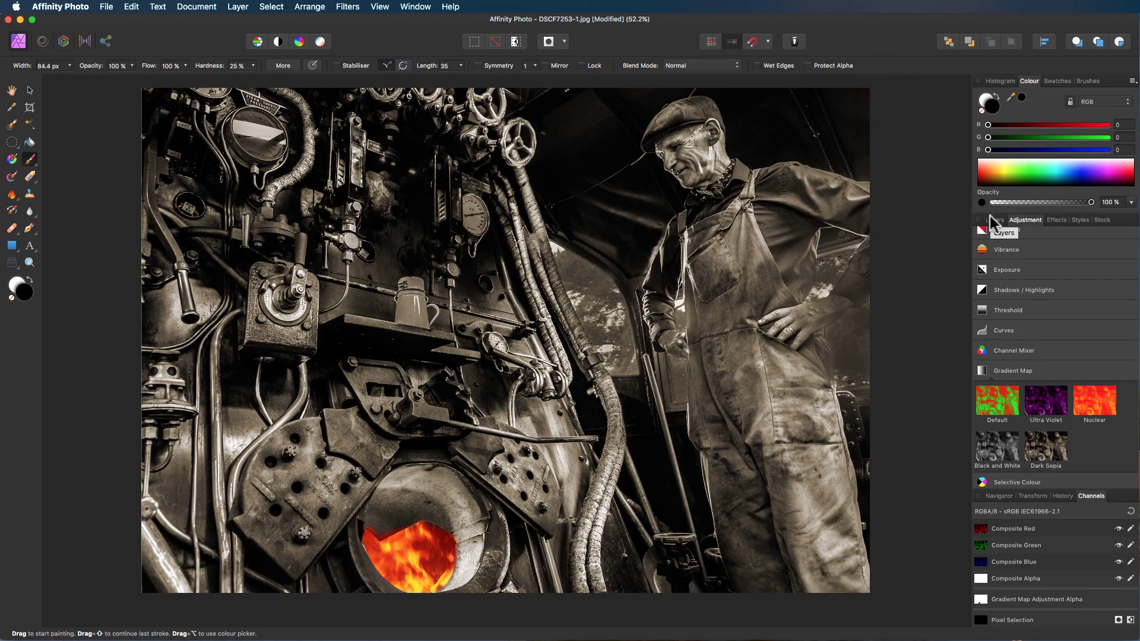
pyautogui.click(995, 221)
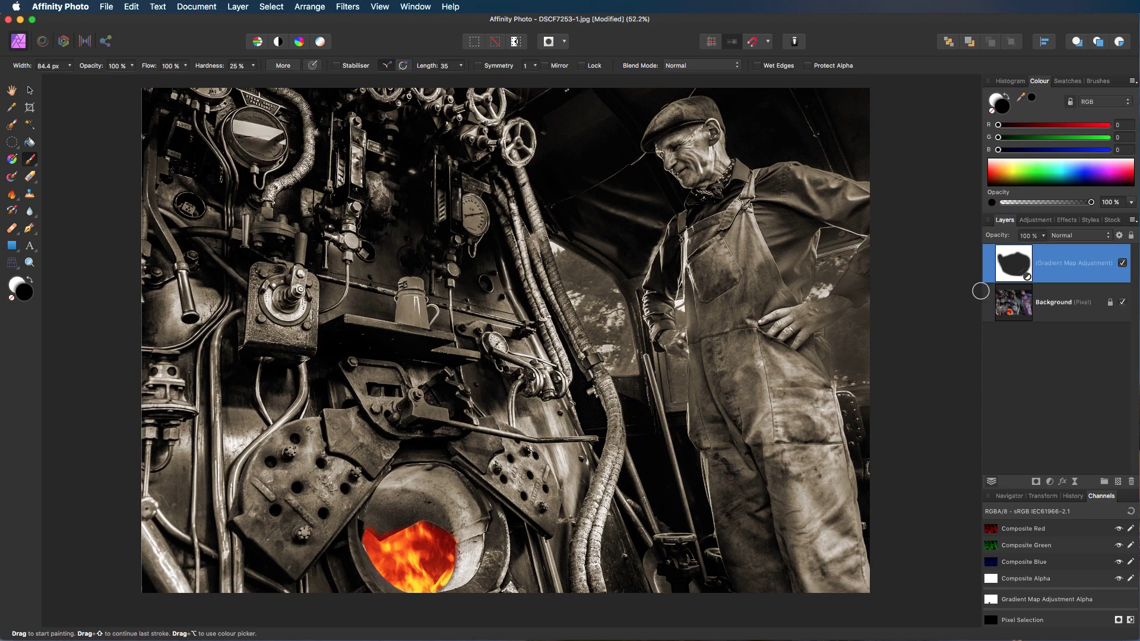